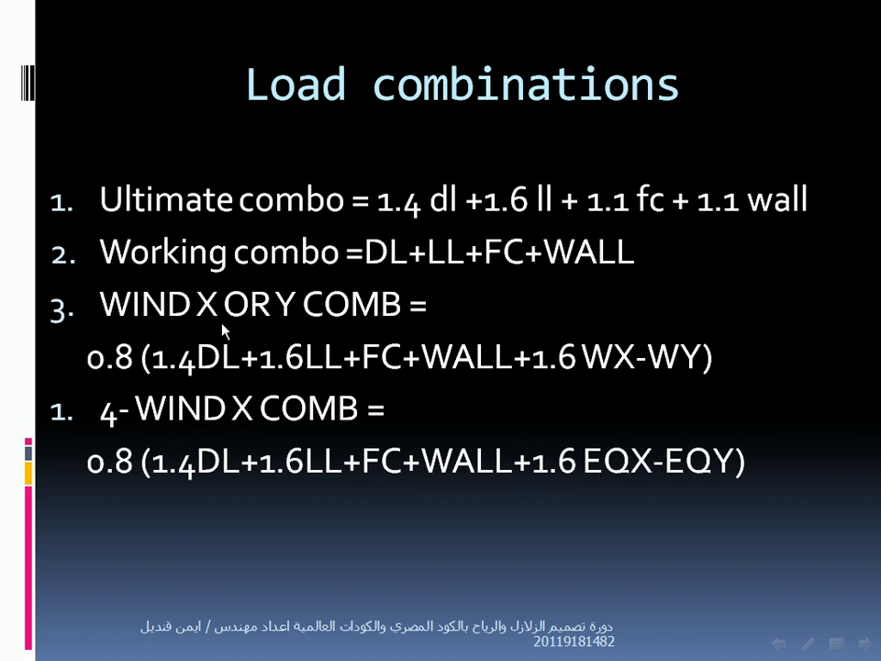
# Step through the code-equation slides to WIND X COMBO (DEAD 1.12, LIVE 1.28, WINDX 1.28), then exit the slide show.
pyautogui.click(783, 652)
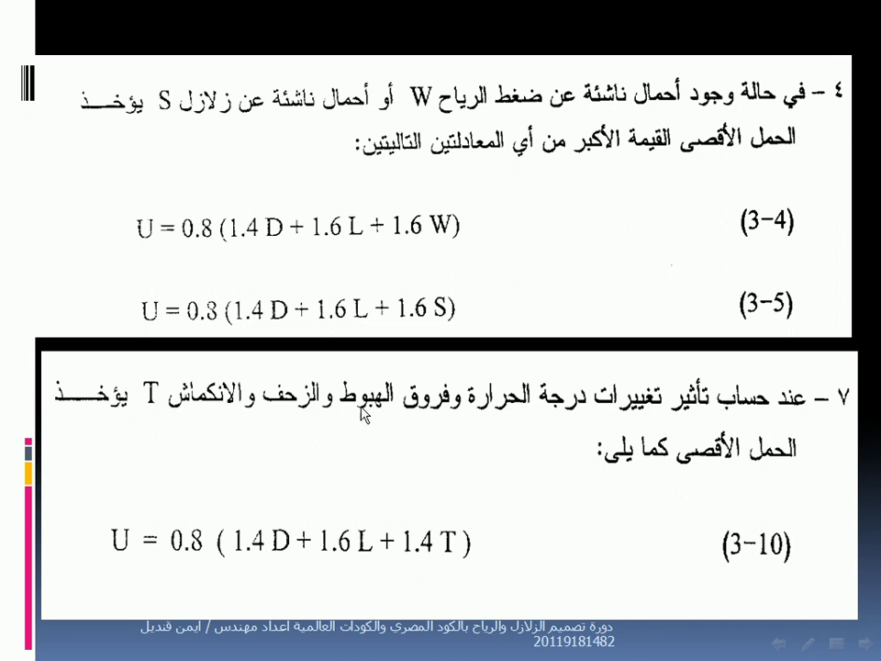
pyautogui.click(393, 543)
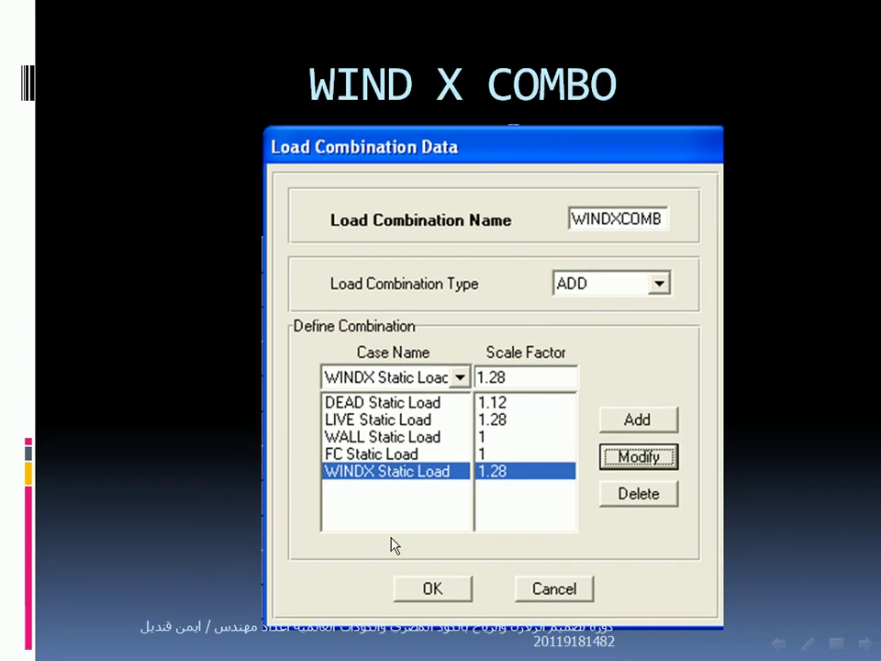
pyautogui.press('Escape')
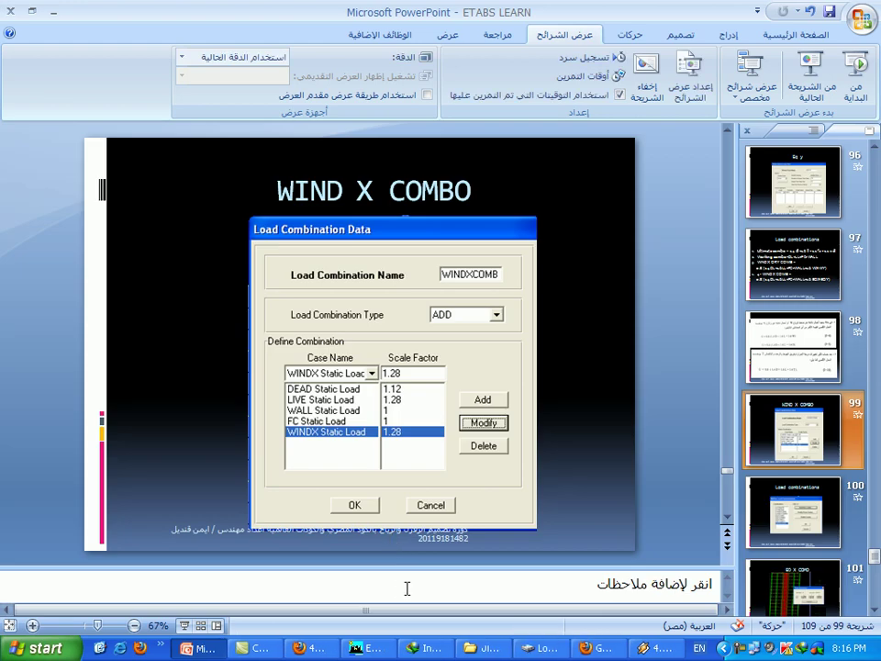
# Start a new ETABS load combination named ULTIMATE.
pyautogui.click(379, 647)
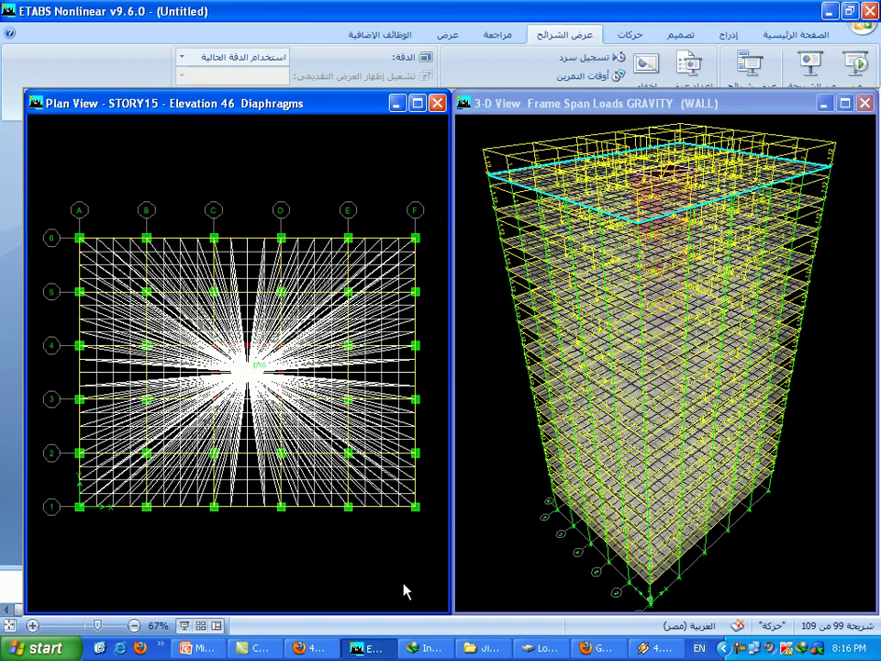
pyautogui.click(113, 32)
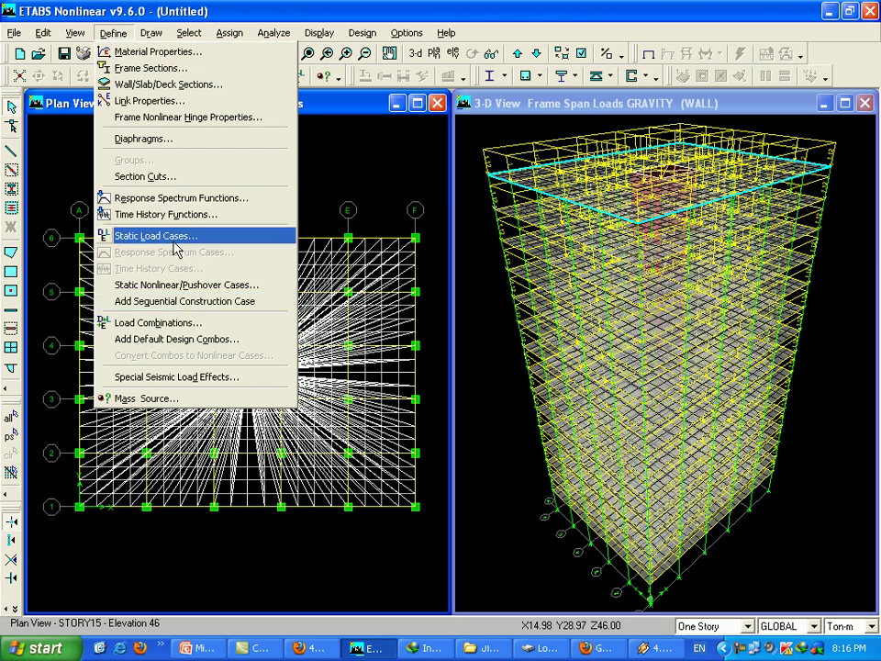
pyautogui.click(188, 322)
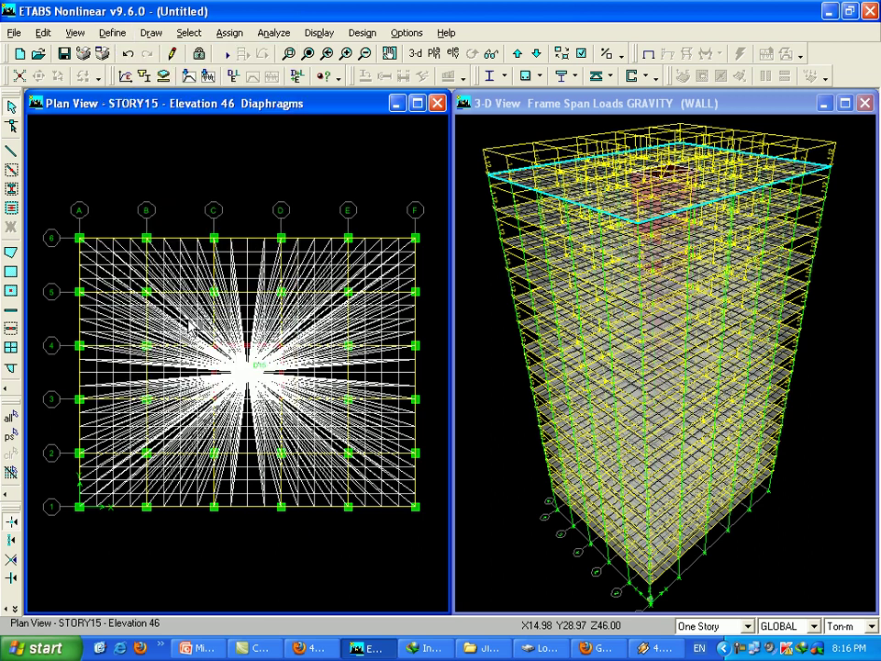
pyautogui.click(478, 288)
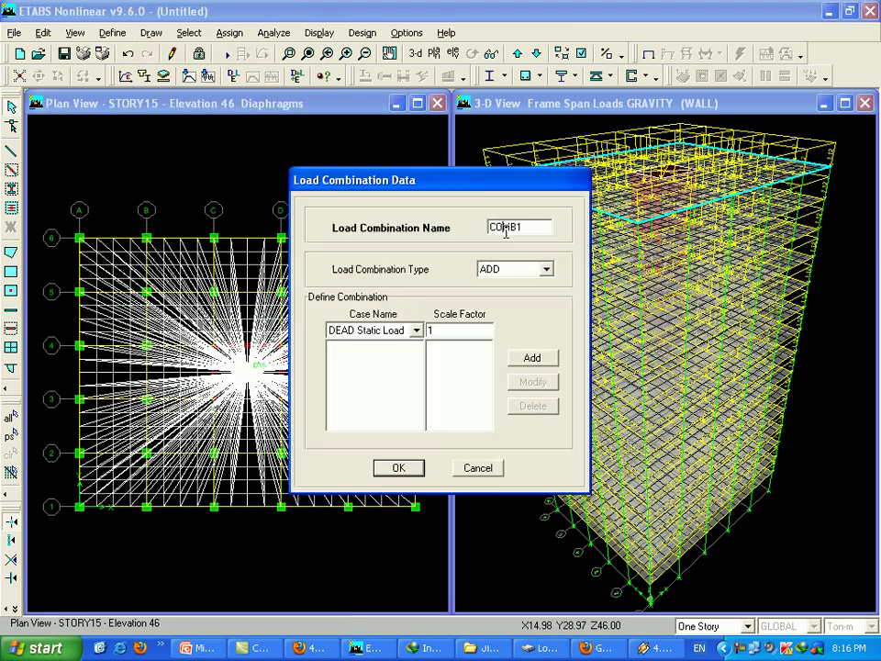
pyautogui.write('ULTIMATE')
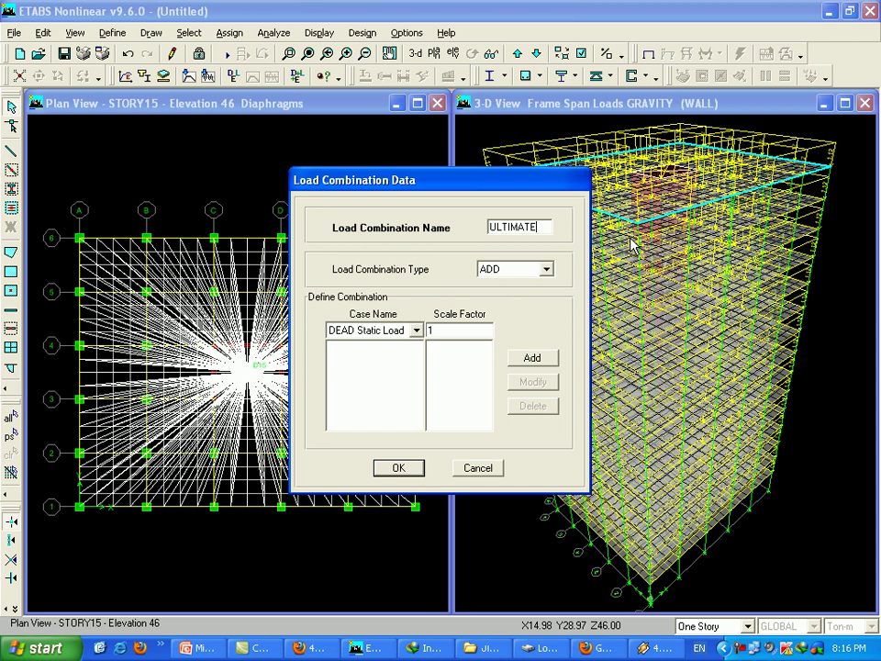
# Add DEAD at factor 1.4 and LIVE at factor 1.6 to ULTIMATE.
pyautogui.doubleClick(477, 330)
pyautogui.write('1.4')
pyautogui.click(532, 358)
pyautogui.click(415, 330)
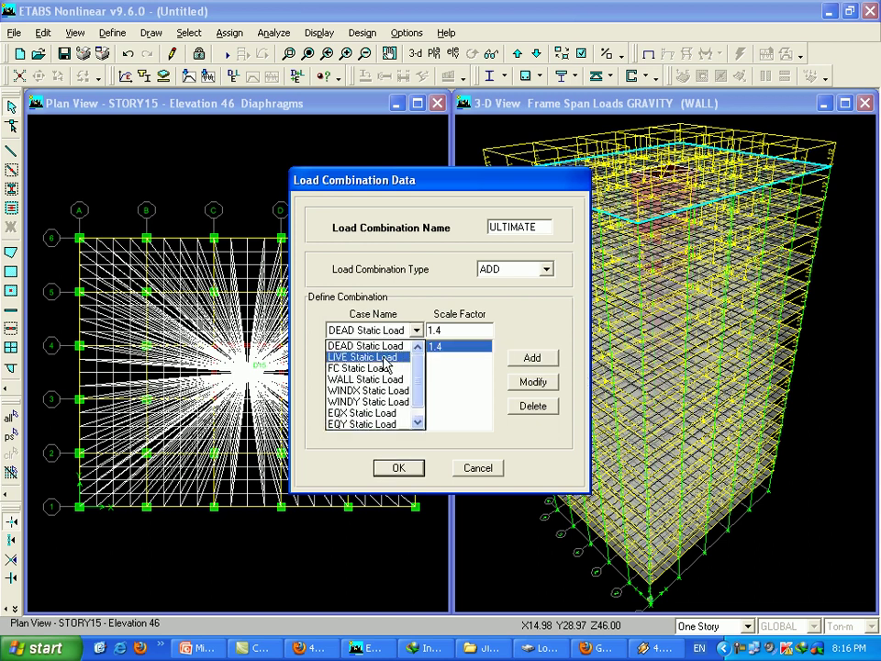
pyautogui.click(394, 365)
pyautogui.doubleClick(451, 332)
pyautogui.write('1')
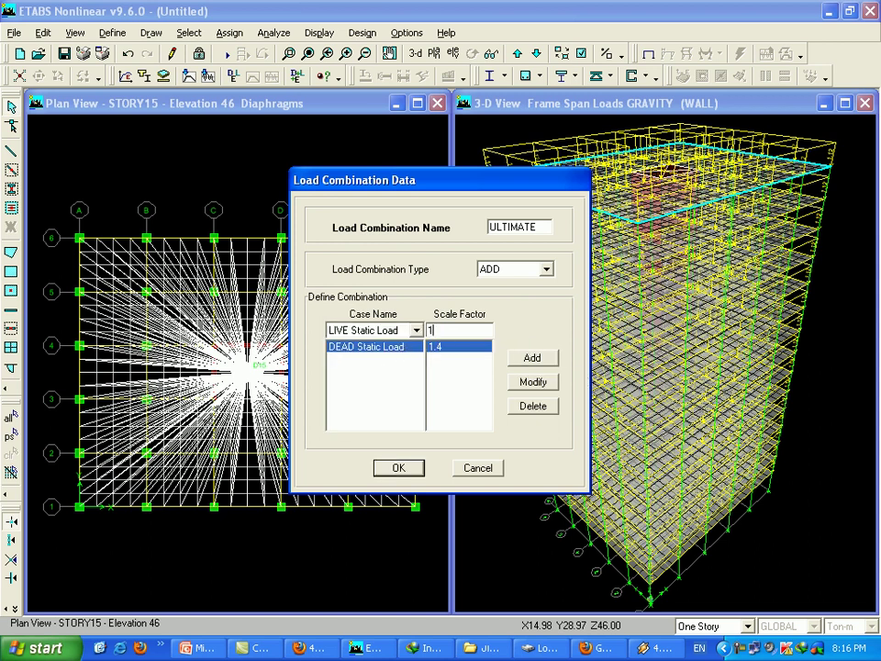
pyautogui.write('.6')
pyautogui.click(532, 357)
# Add WALL and FC at factor 1.4 each and save ULTIMATE.
pyautogui.click(415, 331)
pyautogui.click(367, 366)
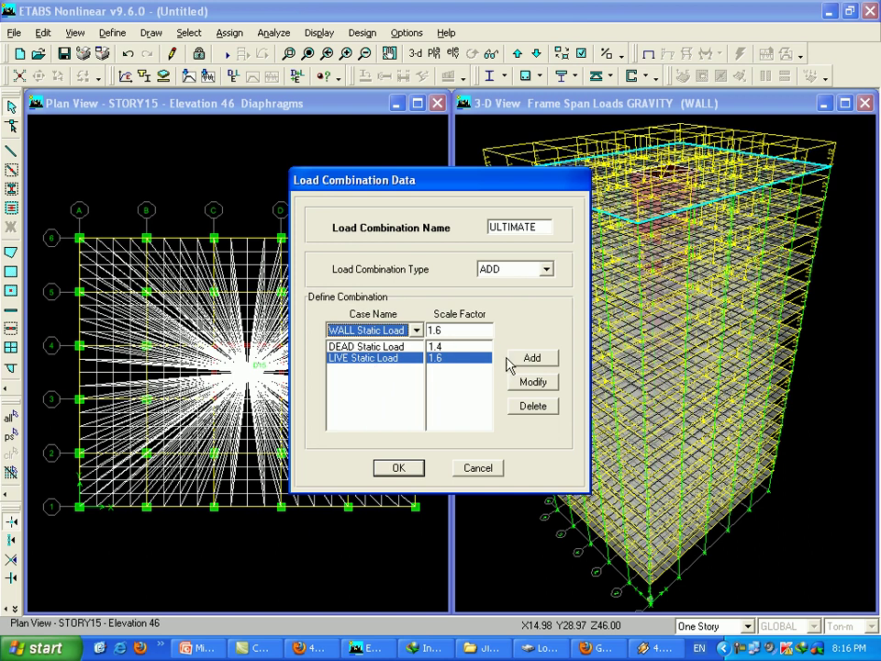
pyautogui.doubleClick(461, 330)
pyautogui.write('1.')
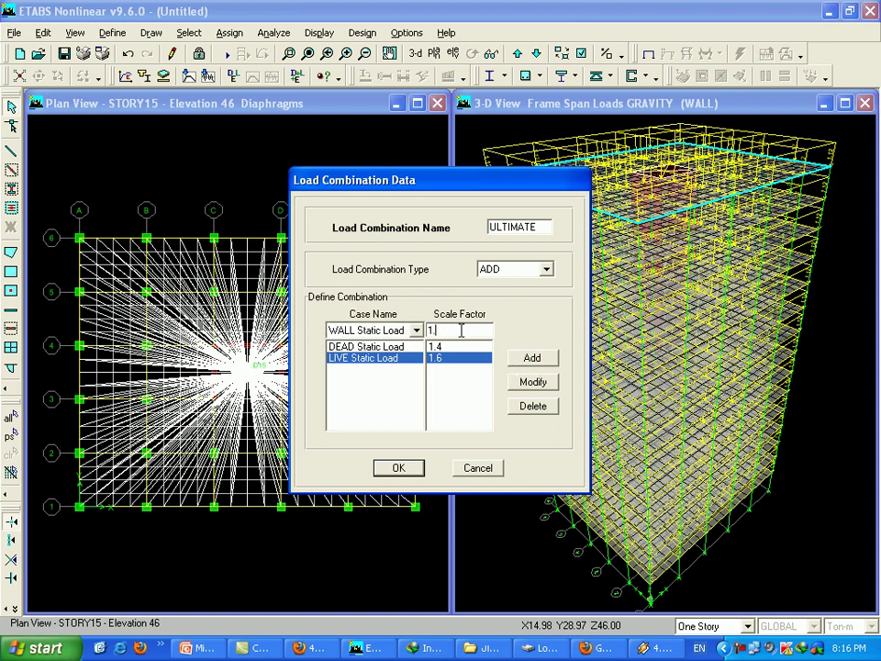
pyautogui.write('4')
pyautogui.click(532, 358)
pyautogui.click(415, 330)
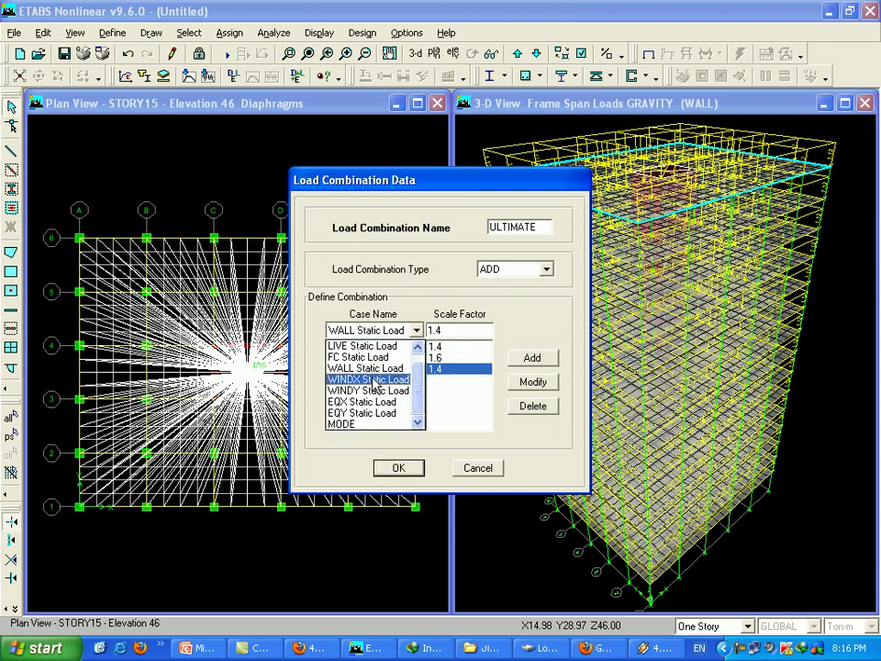
pyautogui.click(365, 364)
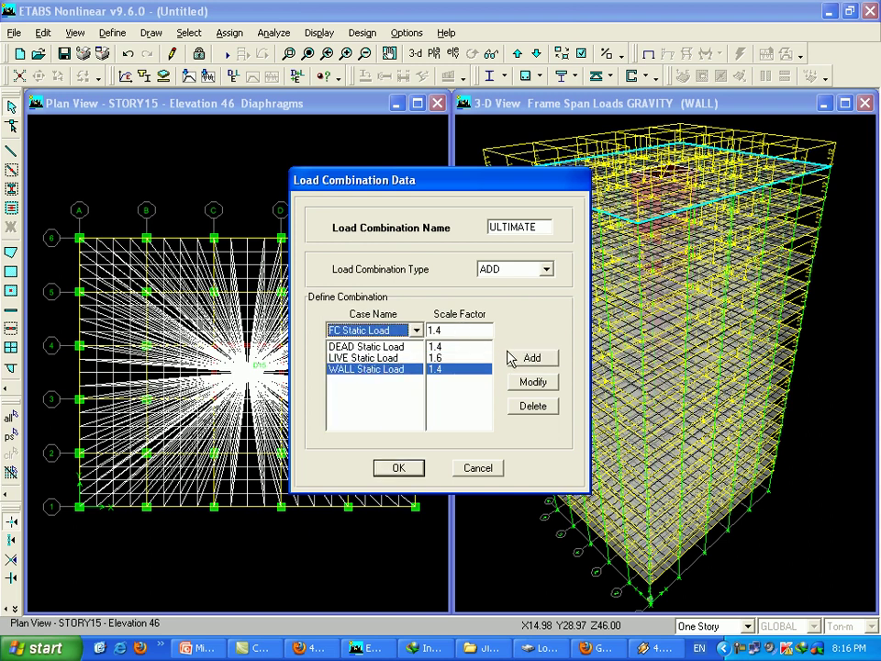
pyautogui.click(534, 360)
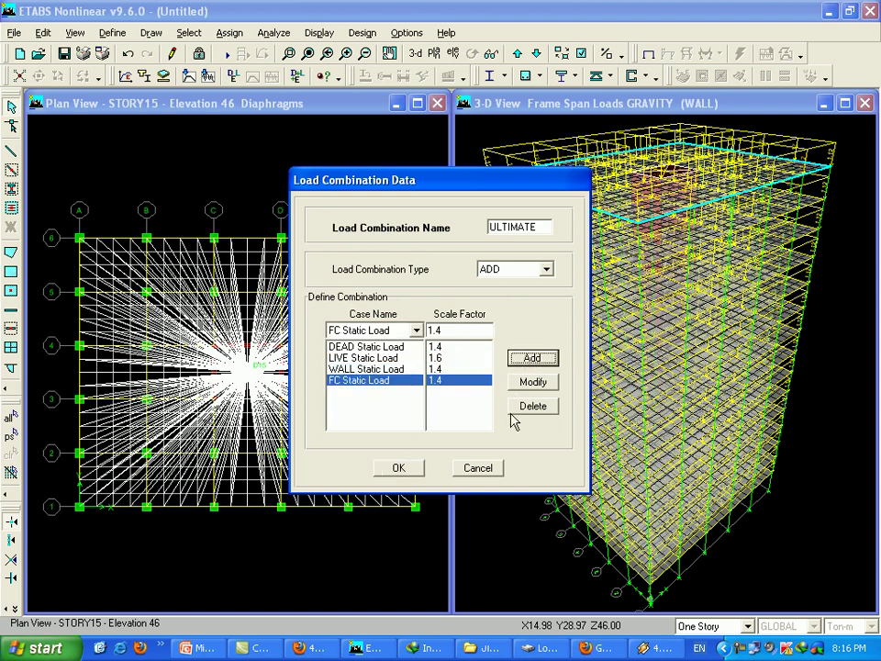
pyautogui.click(398, 468)
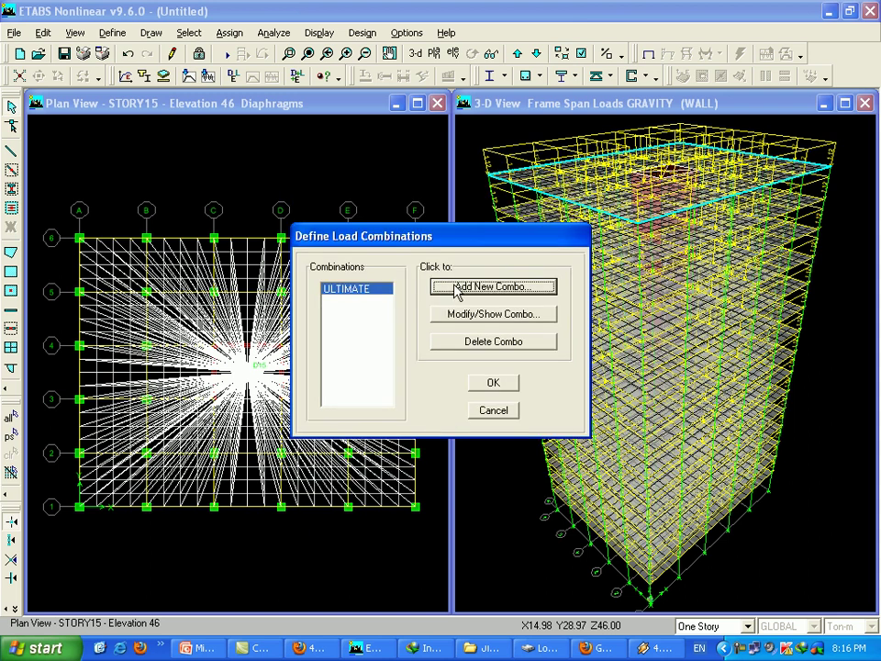
# Create a combination named WORKING with DEAD and LIVE set to factor 1.
pyautogui.click(515, 289)
pyautogui.doubleClick(509, 227)
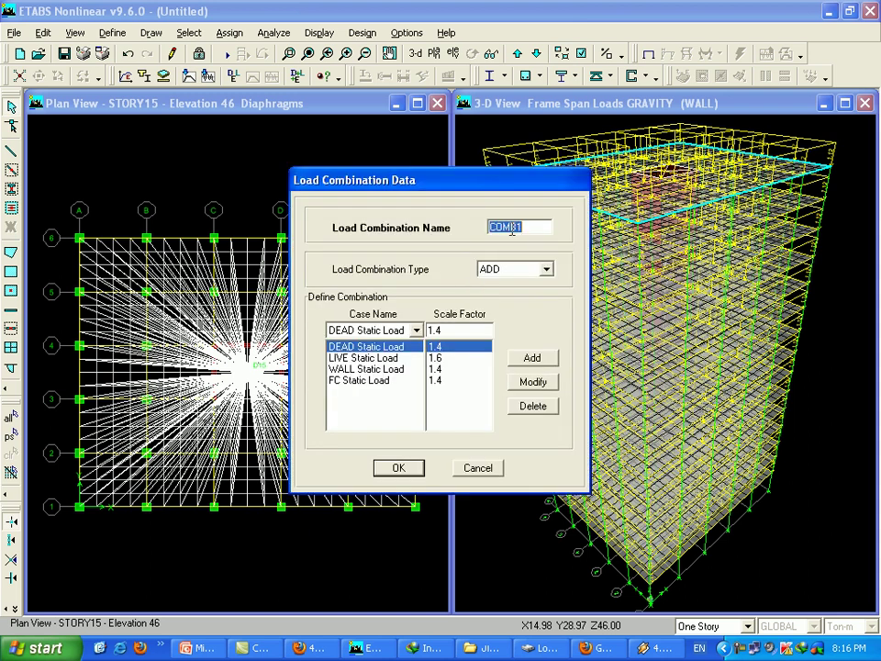
pyautogui.write('WOR')
pyautogui.write('KING')
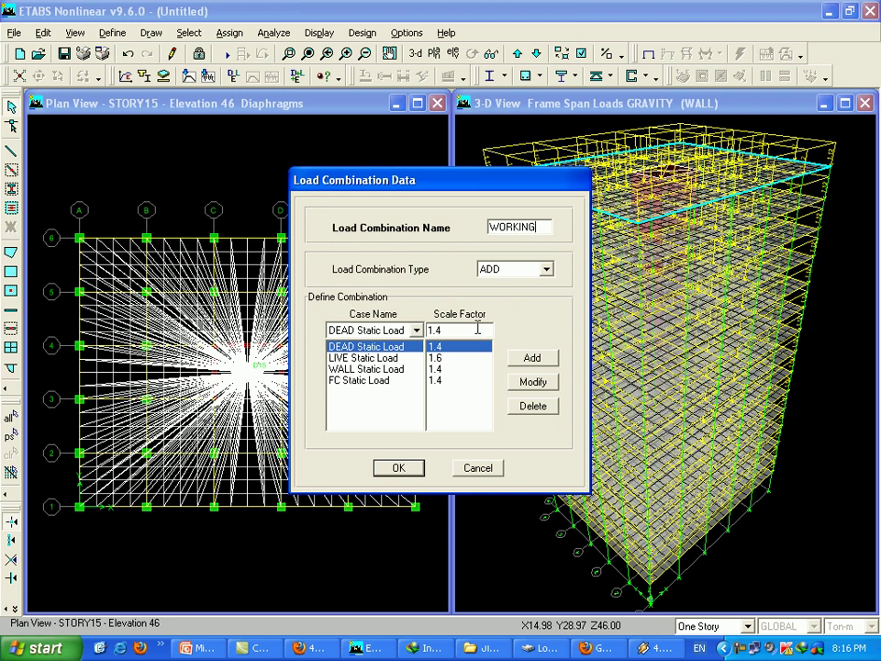
pyautogui.press('Tab')
pyautogui.press('Tab')
pyautogui.press('Tab')
pyautogui.write('1')
pyautogui.click(547, 384)
pyautogui.click(457, 357)
pyautogui.doubleClick(444, 330)
pyautogui.write('1')
pyautogui.click(540, 386)
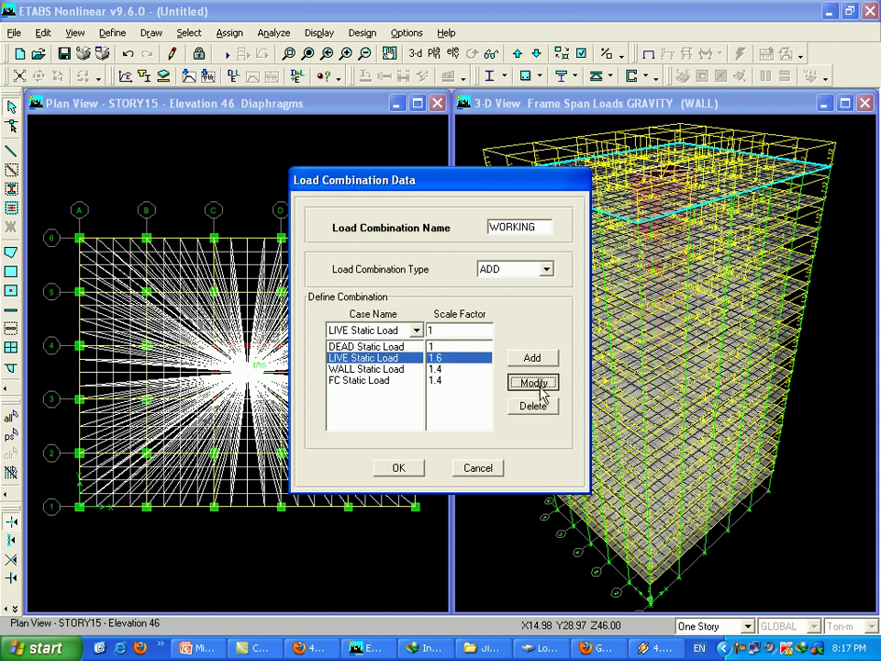
# Set WALL and FC to factor 1 and save WORKING.
pyautogui.click(458, 370)
pyautogui.doubleClick(444, 331)
pyautogui.write('1')
pyautogui.click(533, 383)
pyautogui.click(444, 380)
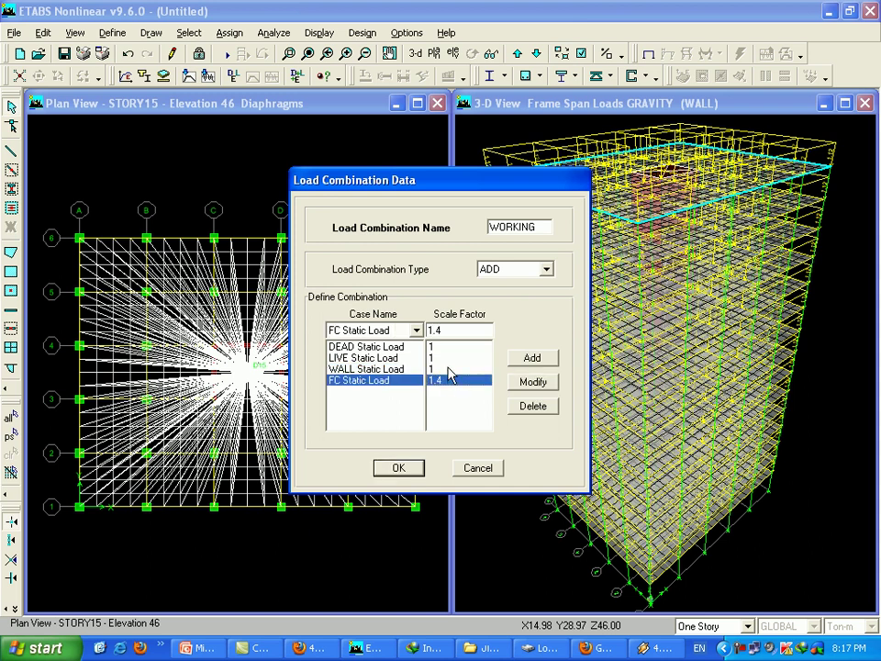
pyautogui.doubleClick(431, 331)
pyautogui.write('1')
pyautogui.click(529, 382)
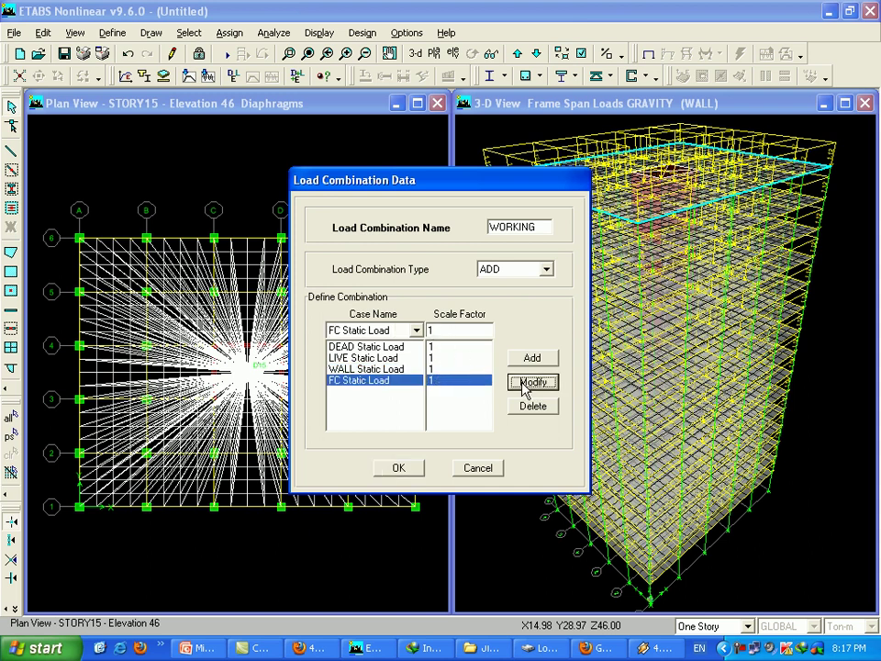
pyautogui.click(420, 472)
# Create a combination named WINDXCOMB with DEAD set to factor 1.12.
pyautogui.click(485, 289)
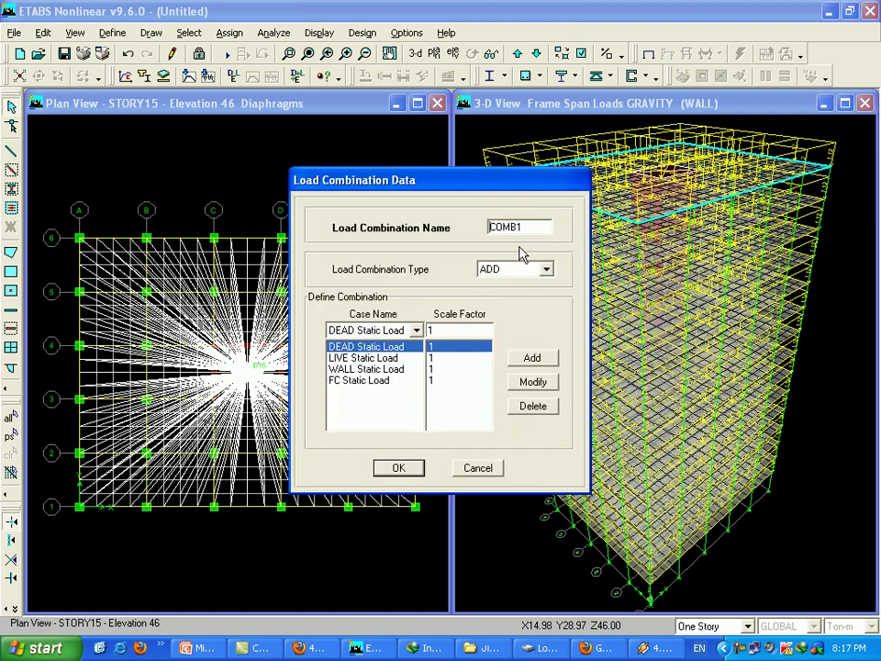
pyautogui.doubleClick(519, 227)
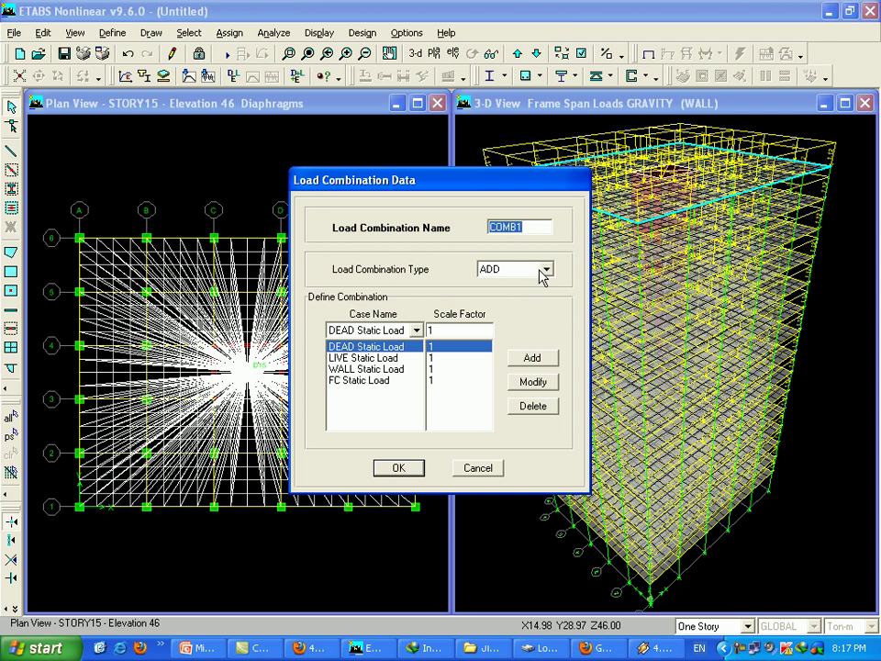
pyautogui.write('WIN')
pyautogui.write('DXCO')
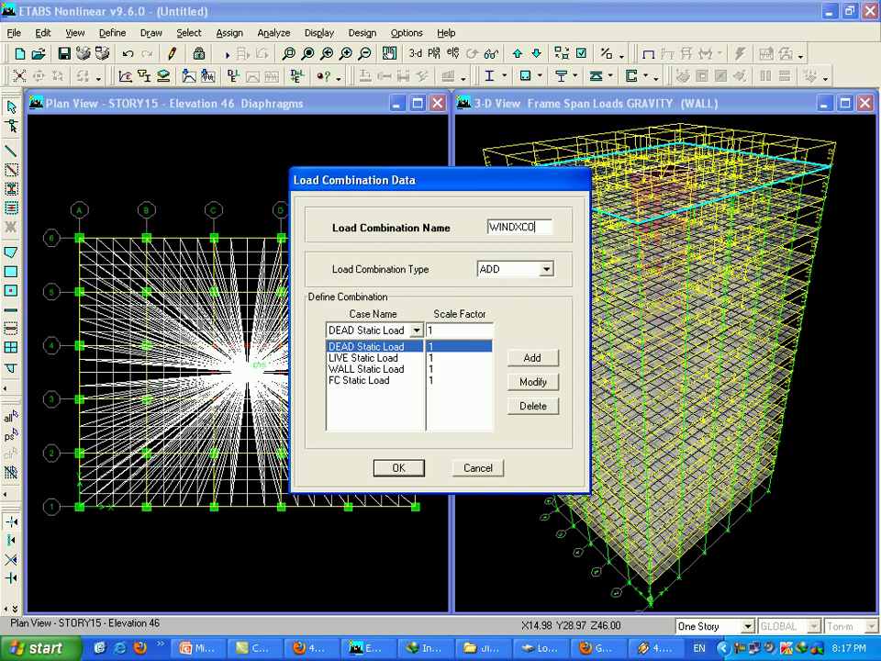
pyautogui.write('MB')
pyautogui.click(415, 331)
pyautogui.click(386, 345)
pyautogui.doubleClick(448, 330)
pyautogui.write('1.12')
pyautogui.click(534, 381)
# Set LIVE to factor 1.28 and WALL to factor 1.12.
pyautogui.click(441, 368)
pyautogui.click(437, 359)
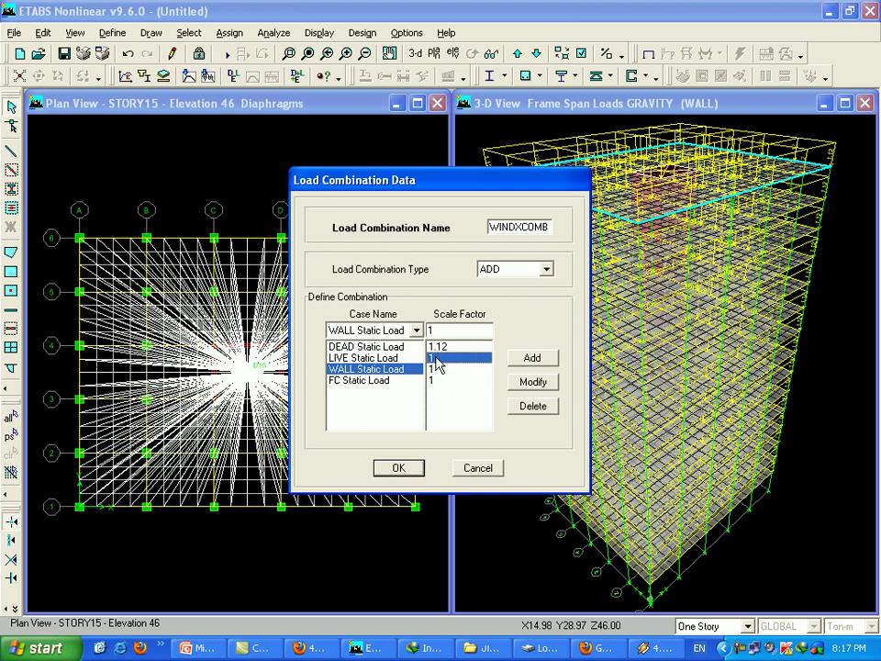
pyautogui.write('1')
pyautogui.write('.')
pyautogui.write('1')
pyautogui.write('8')
pyautogui.click(532, 381)
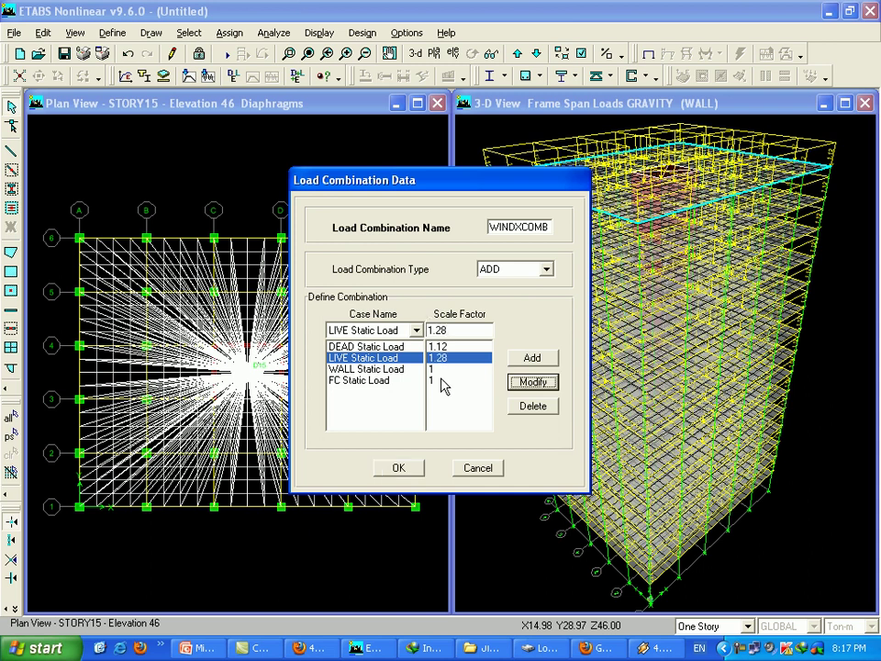
pyautogui.click(438, 369)
pyautogui.click(432, 330)
pyautogui.write('2')
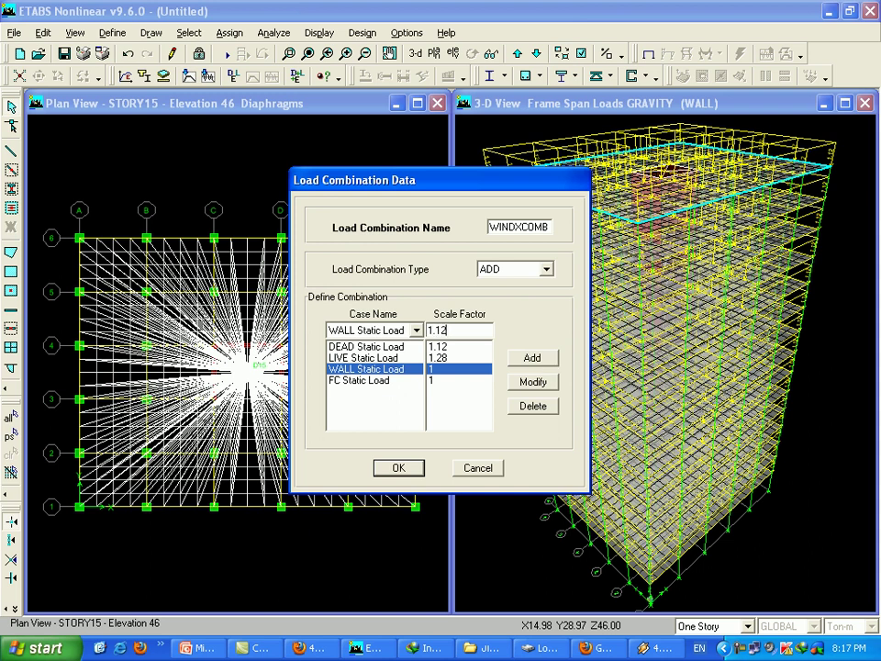
pyautogui.click(535, 385)
# Set FC to factor 1.12, dismissing the repeated-case error along the way.
pyautogui.click(461, 381)
pyautogui.press('Tab')
pyautogui.click(432, 329)
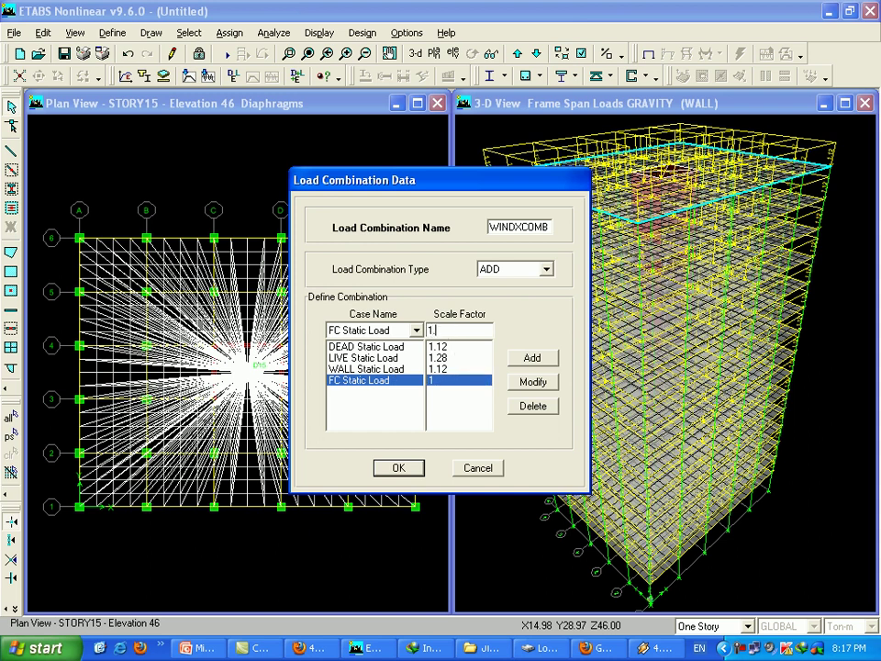
pyautogui.write('2')
pyautogui.click(532, 357)
pyautogui.click(535, 300)
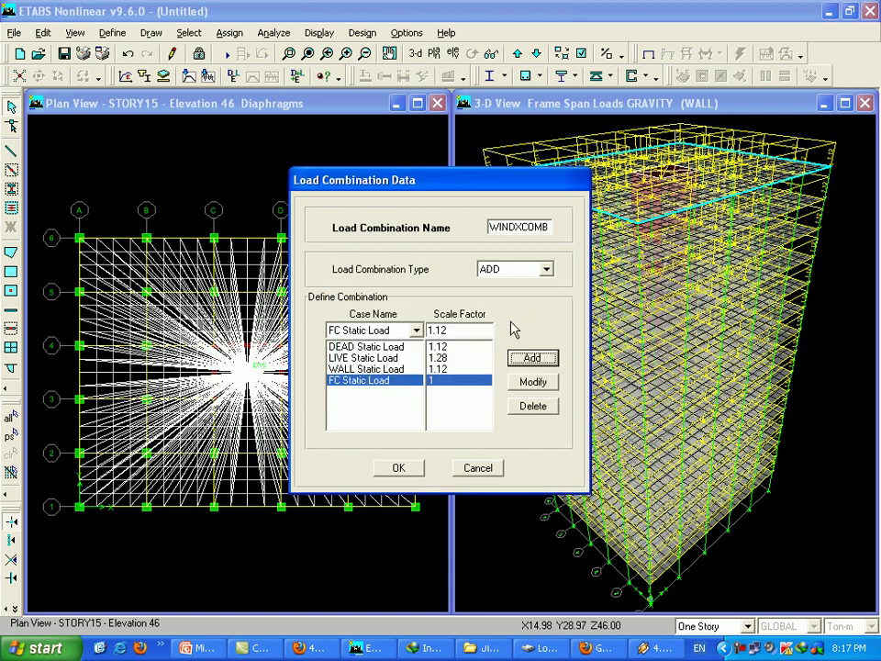
pyautogui.click(533, 382)
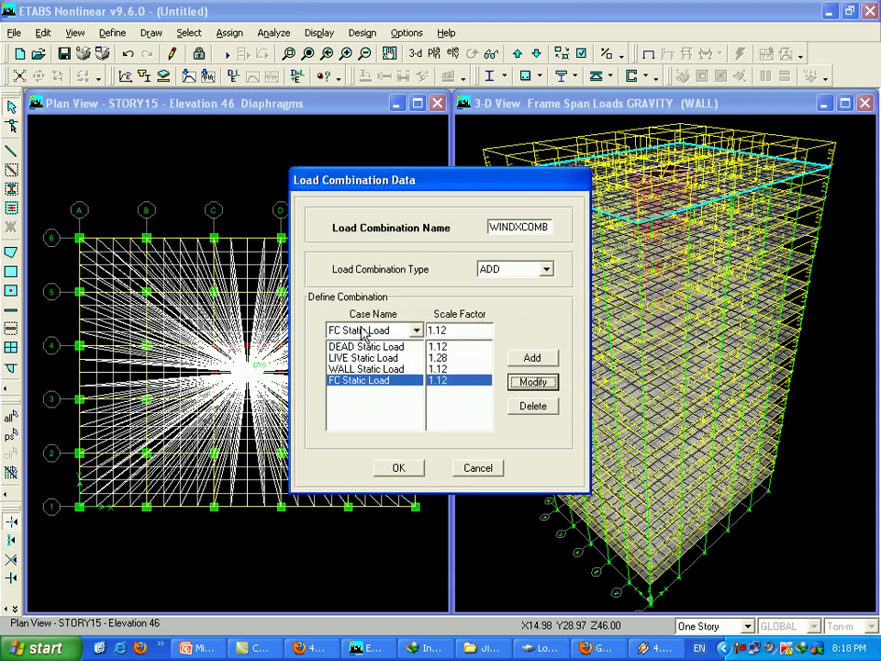
# Add WINDX at factor 1.28 and save WINDXCOMB.
pyautogui.click(409, 329)
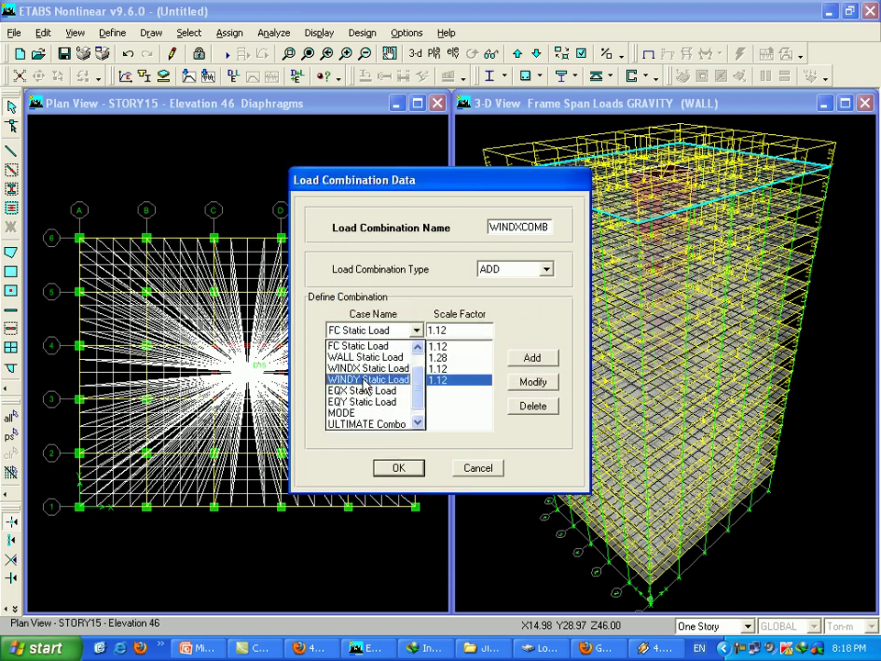
pyautogui.click(365, 368)
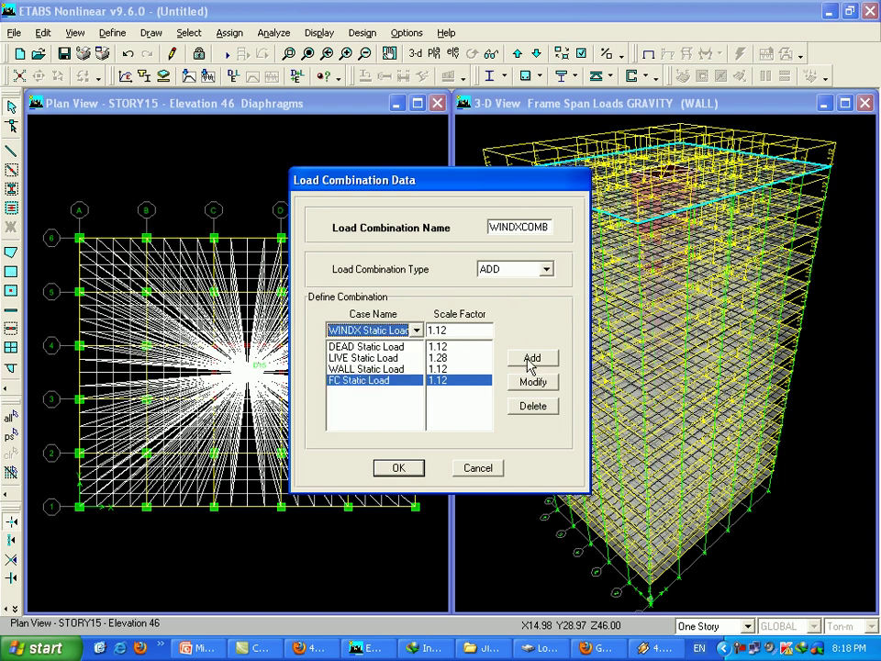
pyautogui.doubleClick(461, 328)
pyautogui.write('1.2')
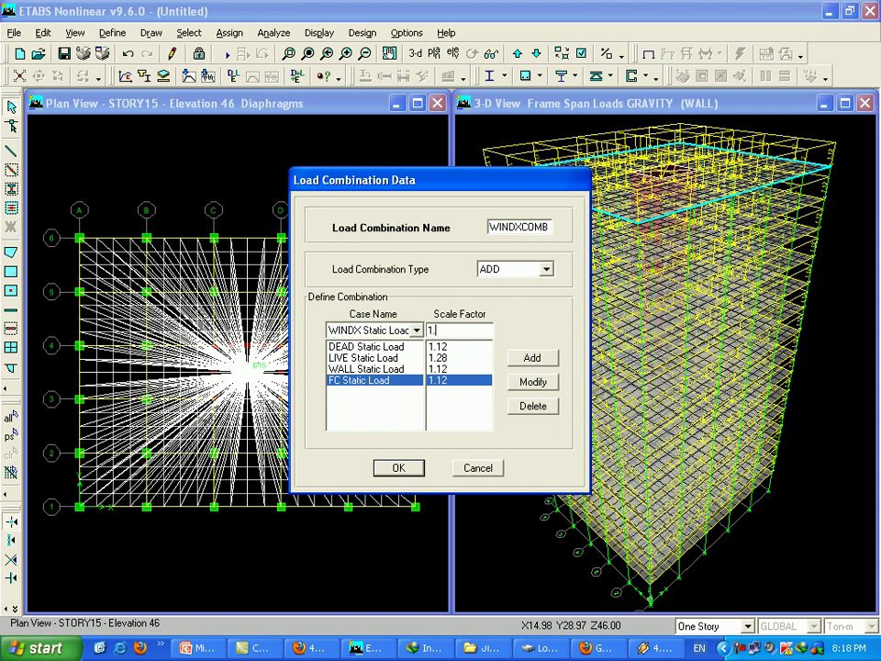
pyautogui.write('8')
pyautogui.click(532, 358)
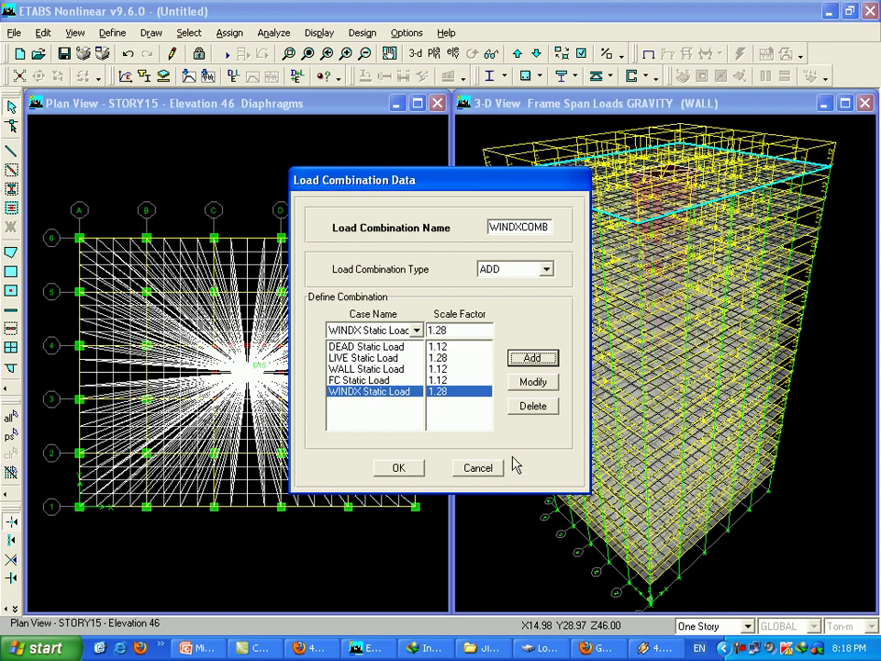
pyautogui.click(398, 468)
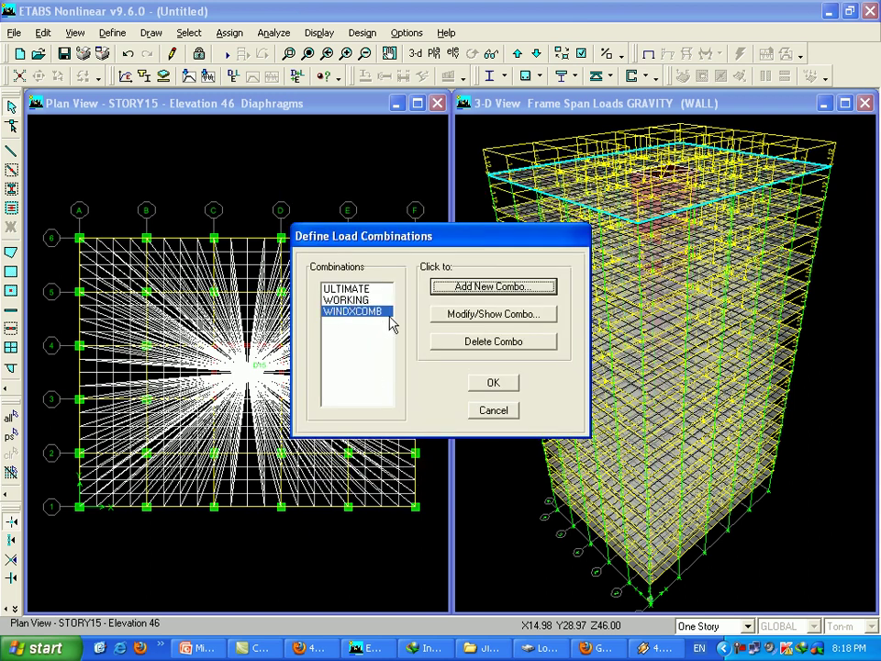
# Add WINDYCOMB by replacing the WINDX row with WINDY at 1.28, and save it.
pyautogui.click(470, 287)
pyautogui.doubleClick(514, 227)
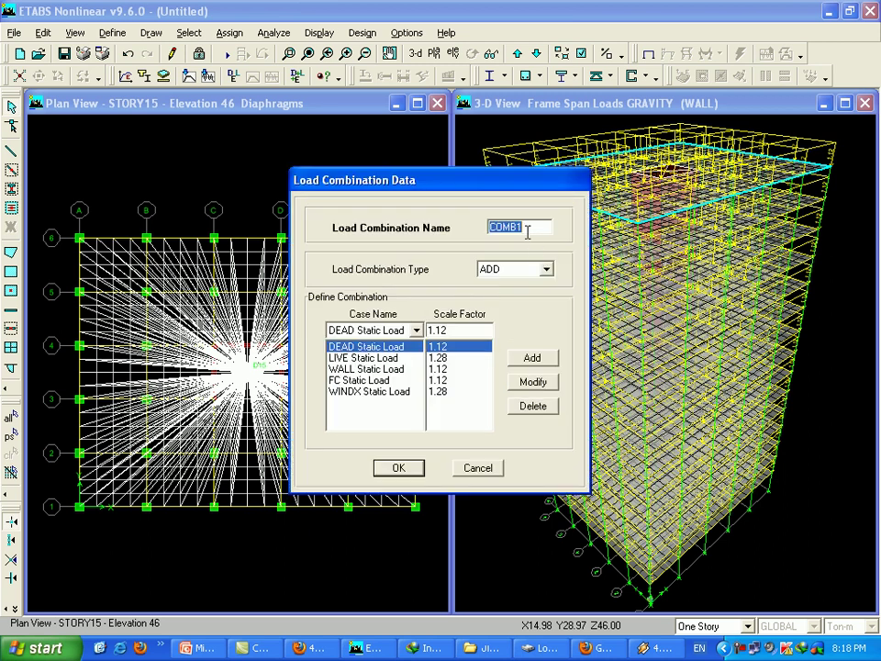
pyautogui.write('W')
pyautogui.write('INDYCOMB')
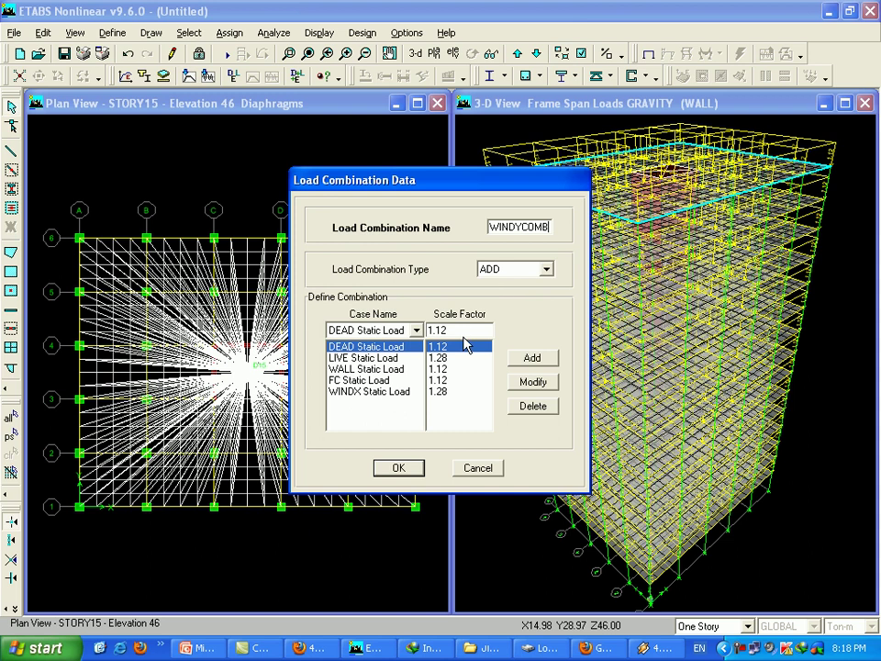
pyautogui.click(393, 391)
pyautogui.click(399, 330)
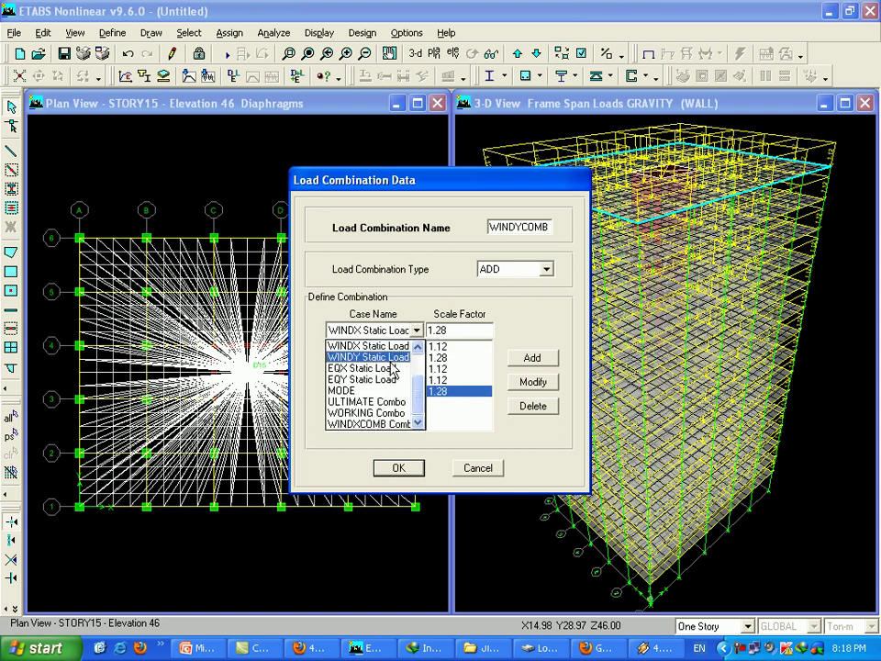
pyautogui.click(387, 357)
pyautogui.click(531, 382)
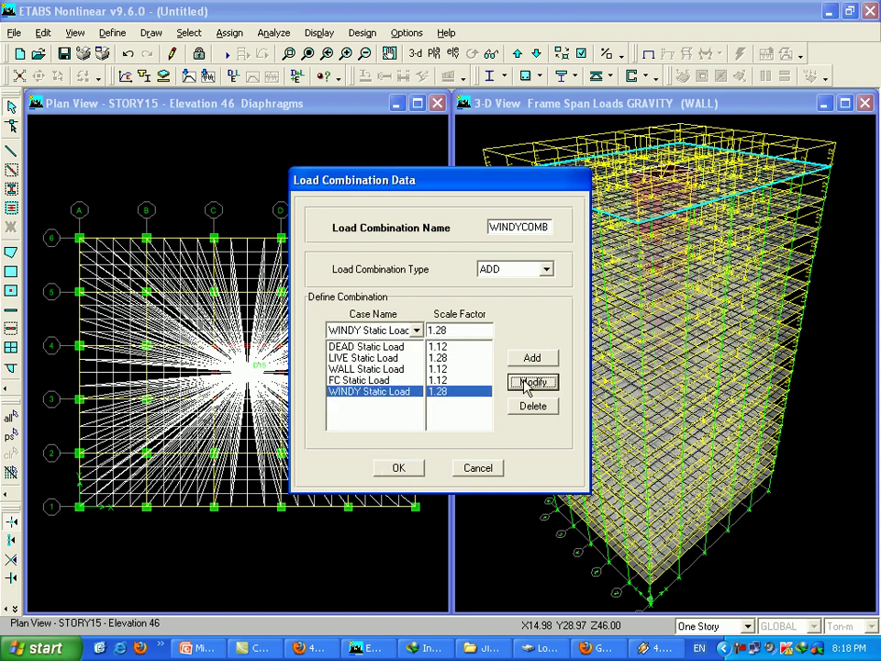
pyautogui.click(415, 472)
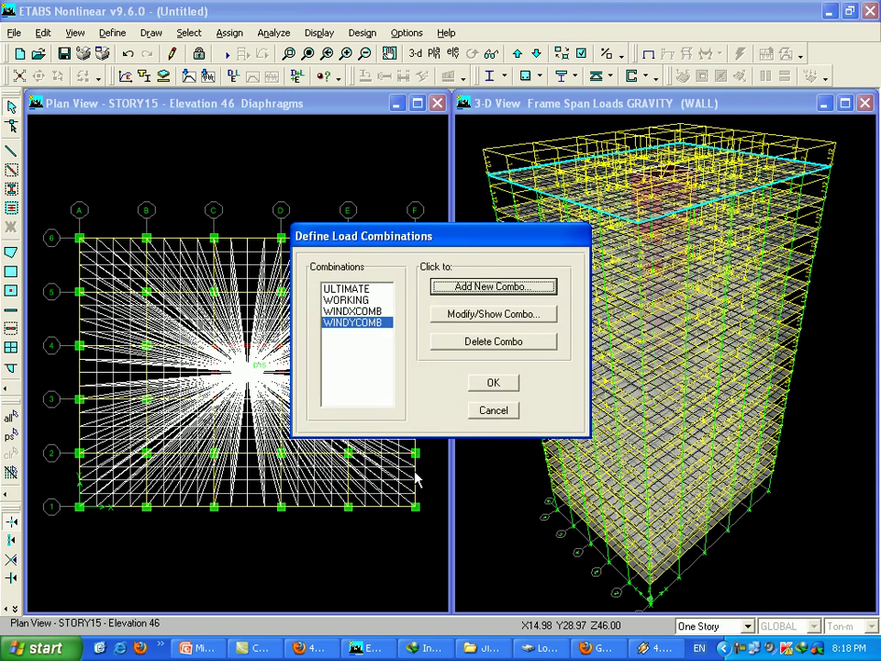
# Add EQXCOMB by replacing the WINDY row with EQX, and save it.
pyautogui.click(484, 289)
pyautogui.write('EQXC')
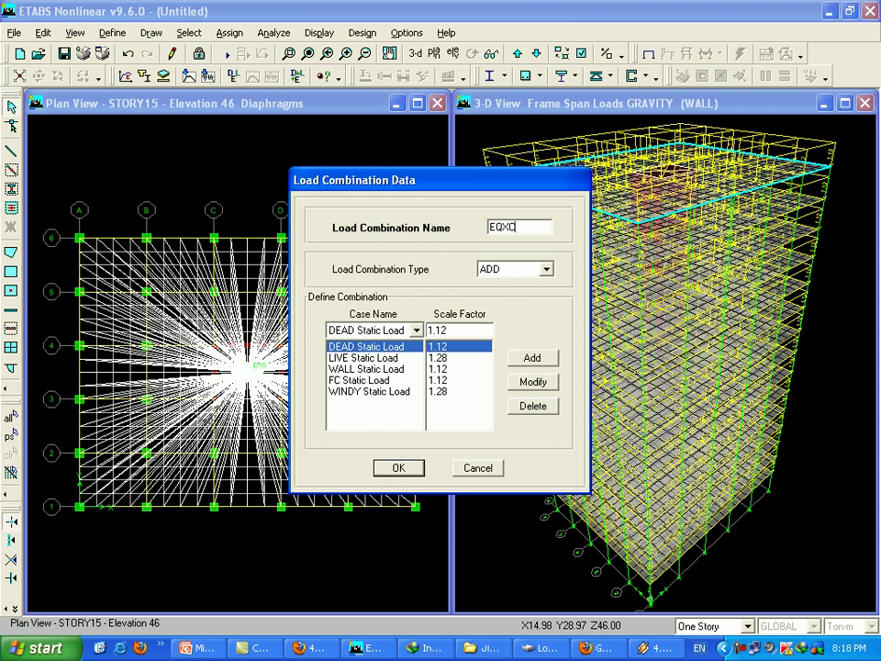
pyautogui.write('OMB')
pyautogui.click(402, 391)
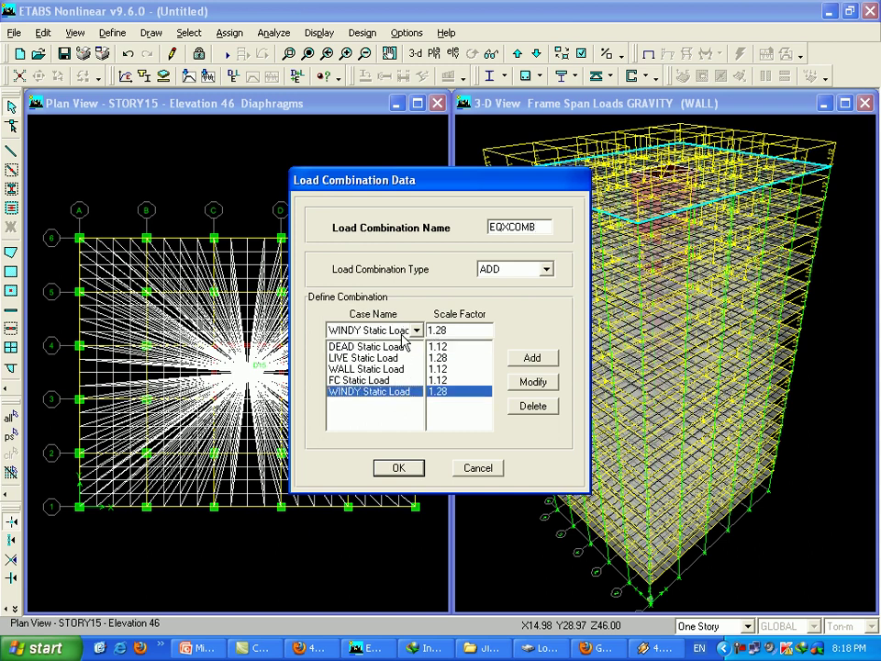
pyautogui.click(405, 333)
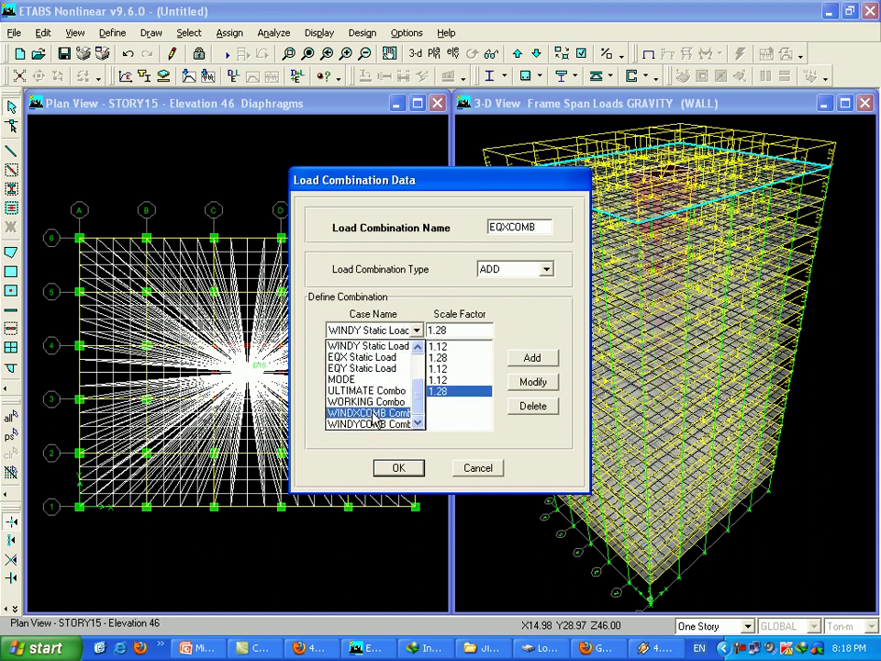
pyautogui.click(365, 357)
pyautogui.click(528, 383)
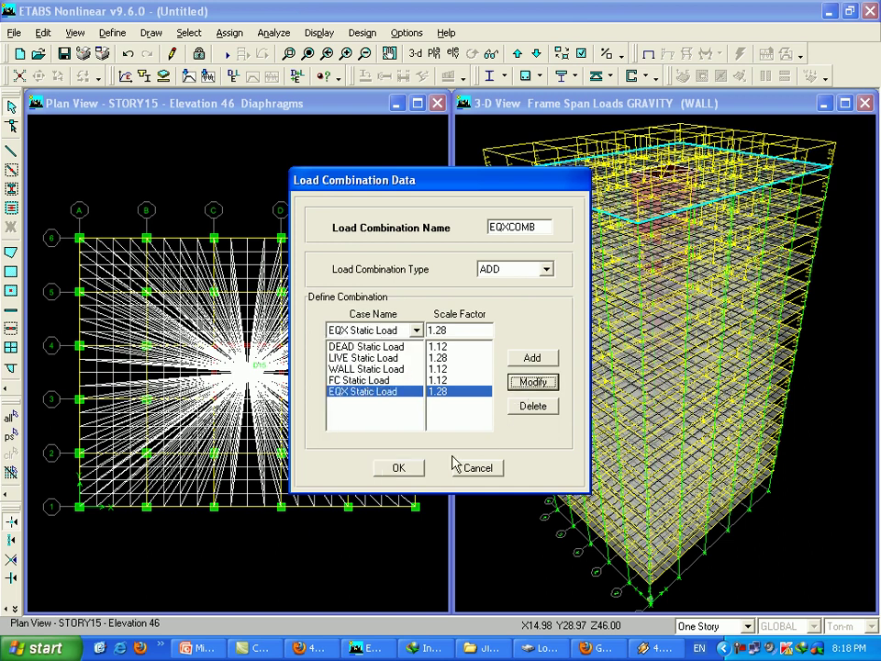
pyautogui.click(397, 471)
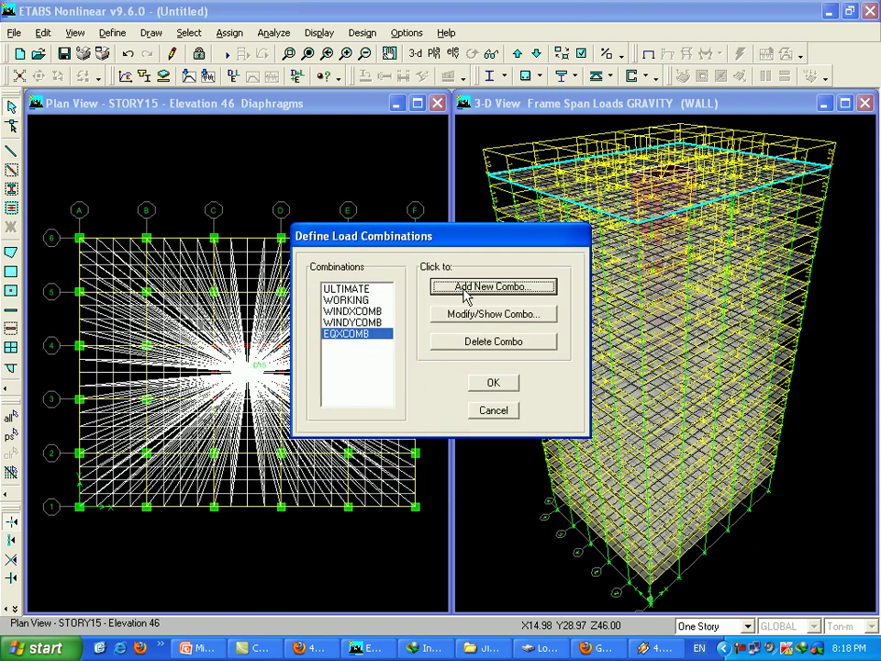
# Add EQYCOMB by replacing the EQX row with EQY, and save it.
pyautogui.click(466, 292)
pyautogui.click(518, 226)
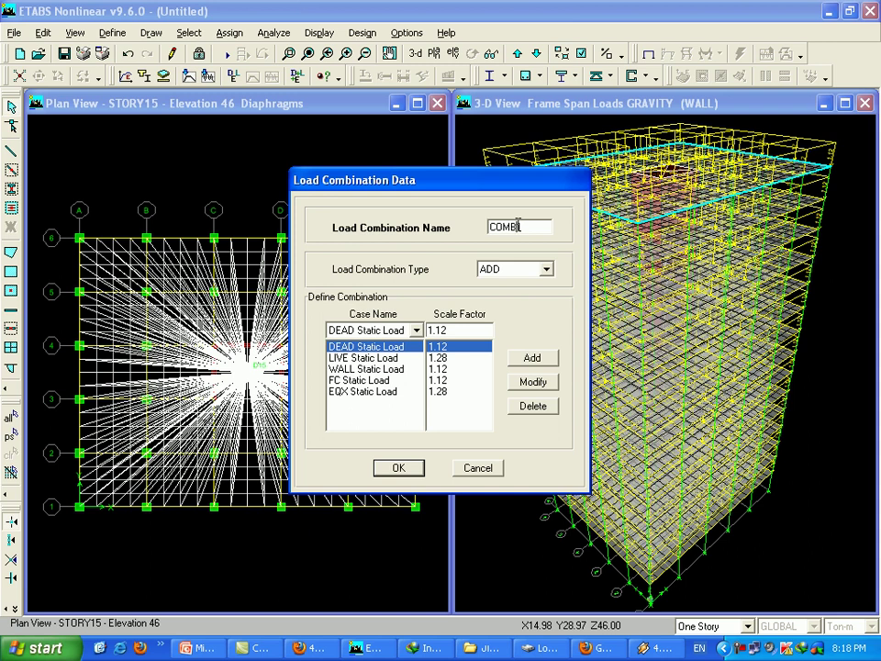
pyautogui.press('BackSpace')
pyautogui.press('BackSpace')
pyautogui.press('BackSpace')
pyautogui.write('EQYCO')
pyautogui.write('MB')
pyautogui.click(396, 392)
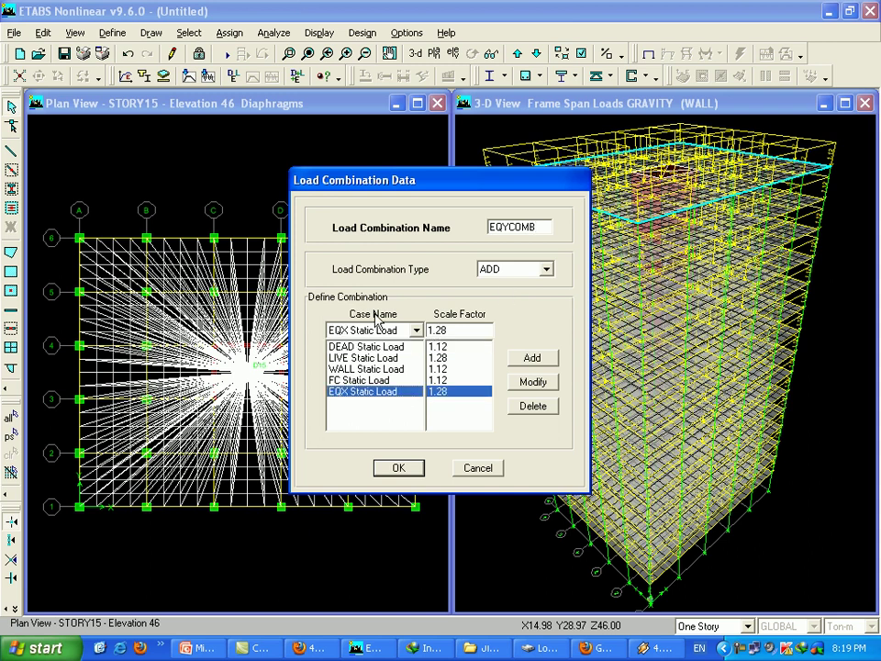
pyautogui.click(415, 330)
pyautogui.click(367, 407)
pyautogui.click(532, 381)
pyautogui.click(411, 472)
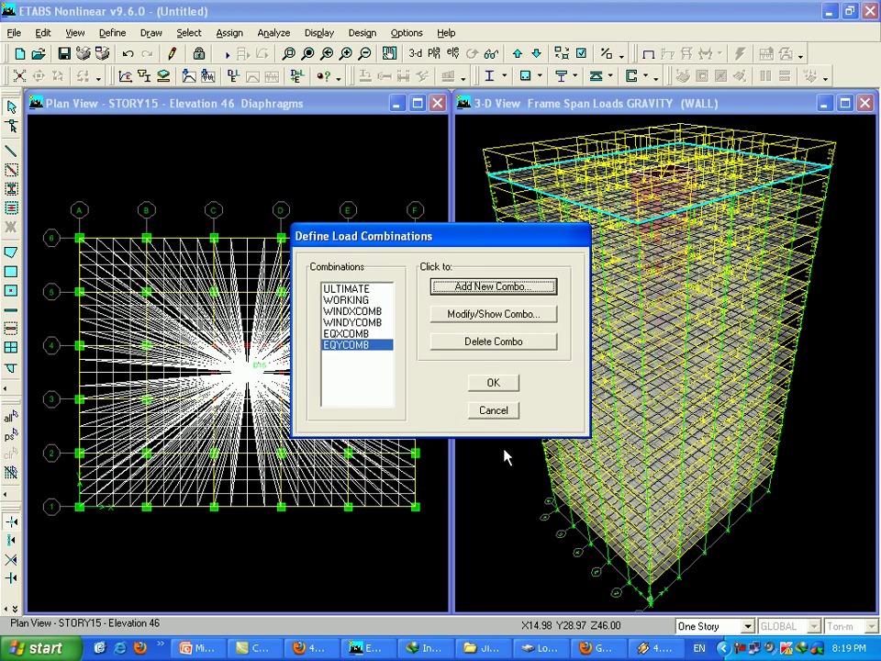
# Create a combination named HFENVX with type set to ENVE.
pyautogui.click(489, 292)
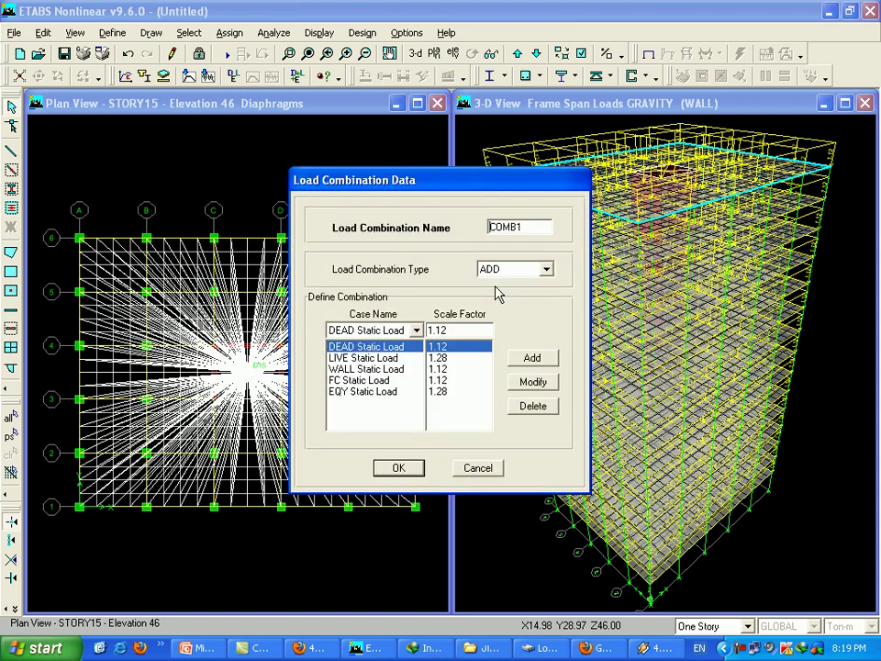
pyautogui.doubleClick(523, 227)
pyautogui.write('HF')
pyautogui.write('E')
pyautogui.write('NV')
pyautogui.click(545, 269)
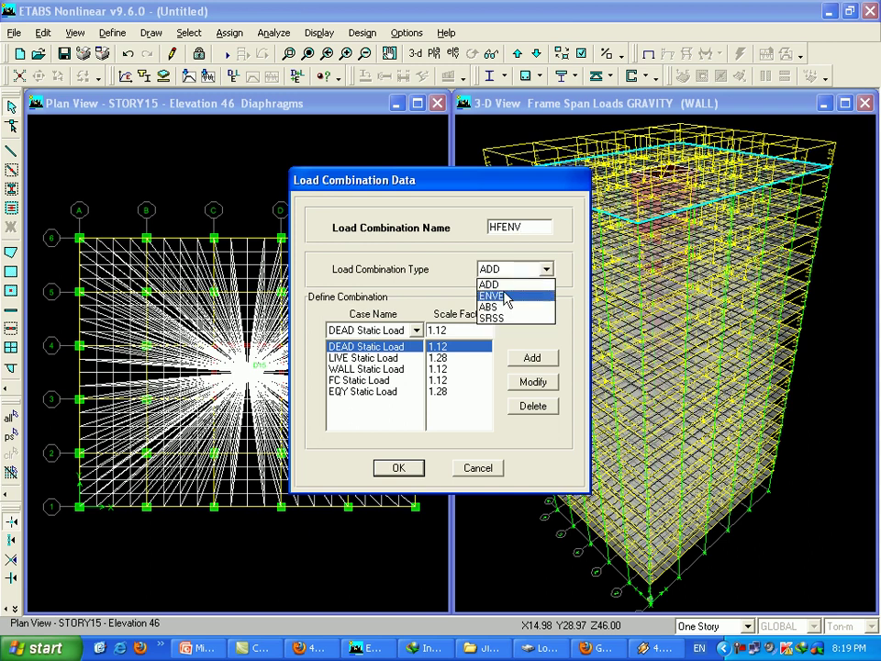
pyautogui.click(506, 300)
pyautogui.click(544, 270)
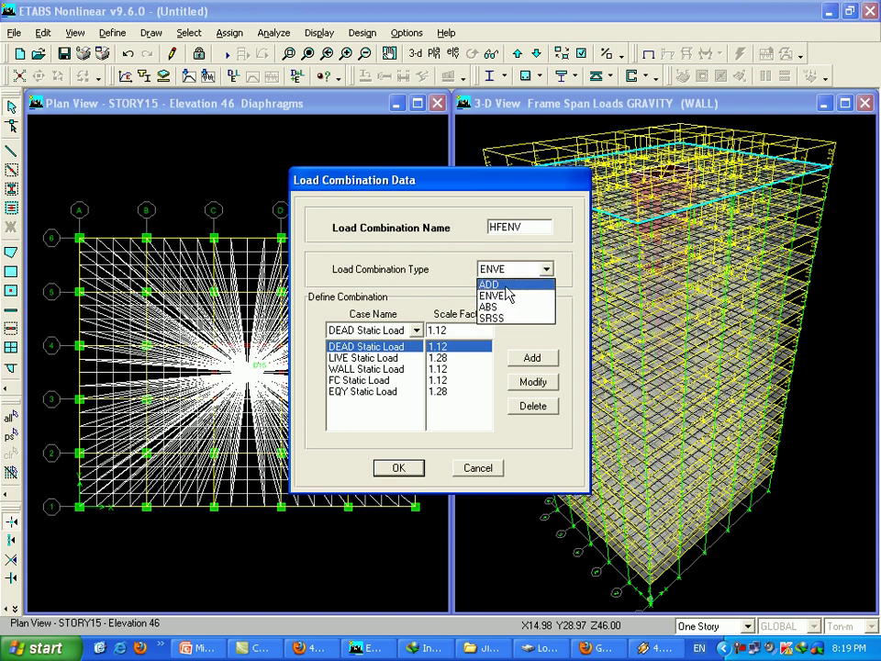
pyautogui.click(509, 296)
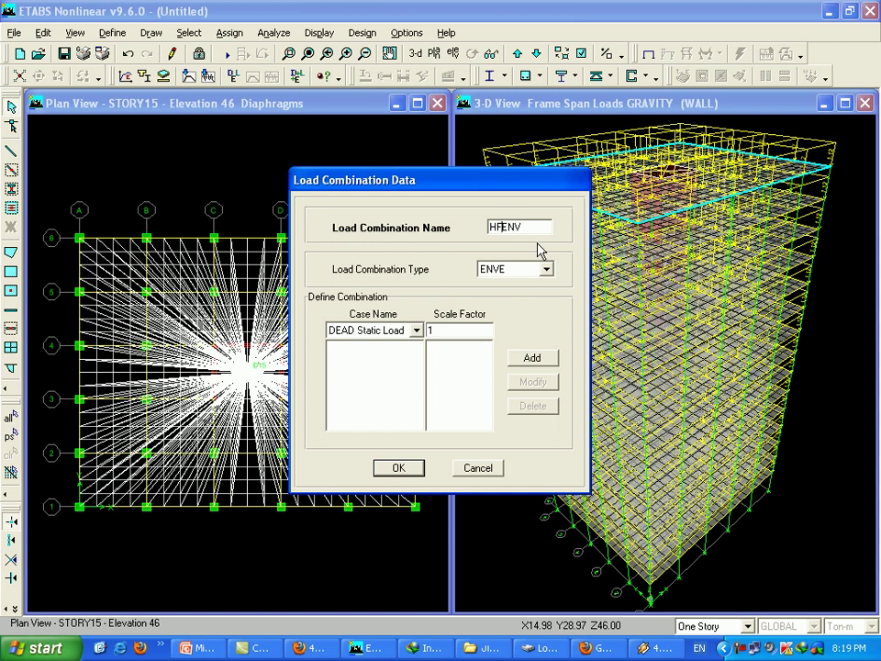
pyautogui.write('X')
# Add WINDX and EQX static loads at factor 1 and save HFENVX.
pyautogui.click(372, 331)
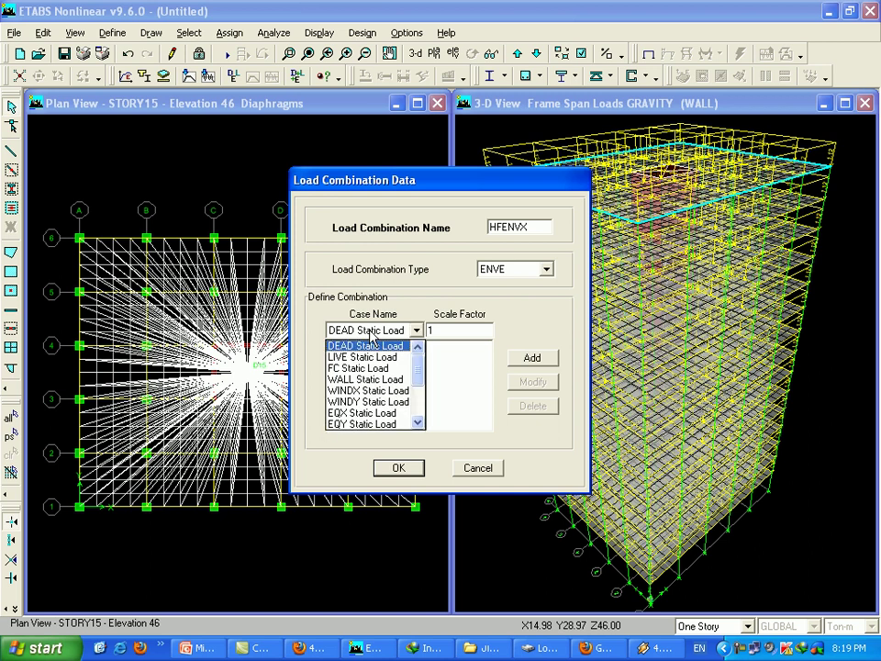
pyautogui.click(372, 391)
pyautogui.click(541, 357)
pyautogui.click(417, 330)
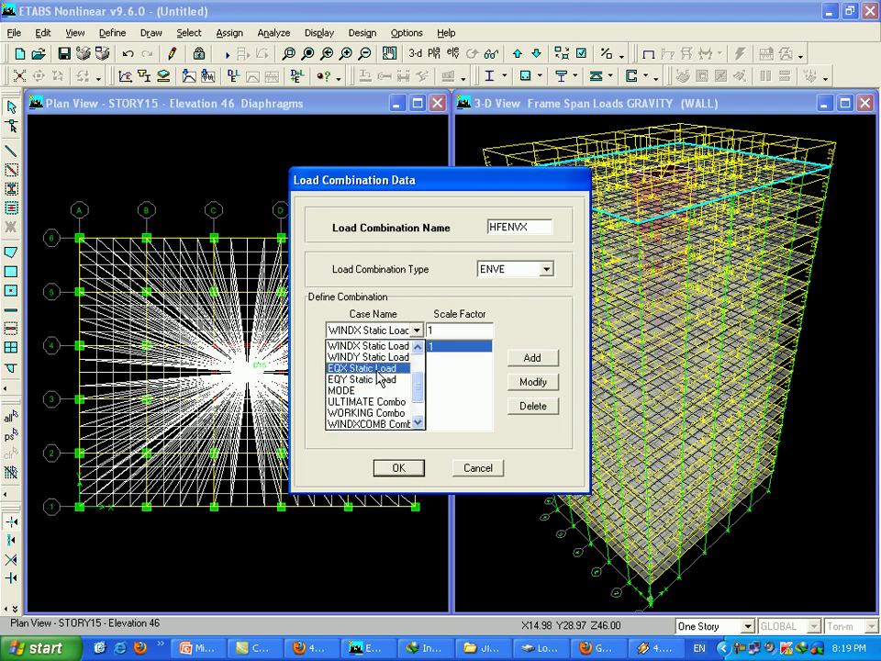
pyautogui.click(377, 371)
pyautogui.click(527, 358)
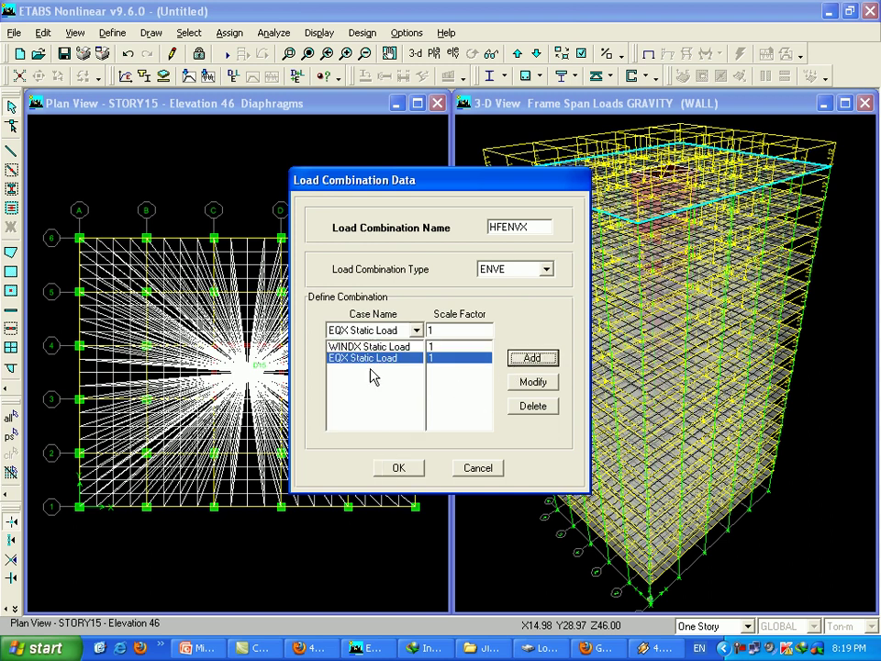
pyautogui.click(398, 468)
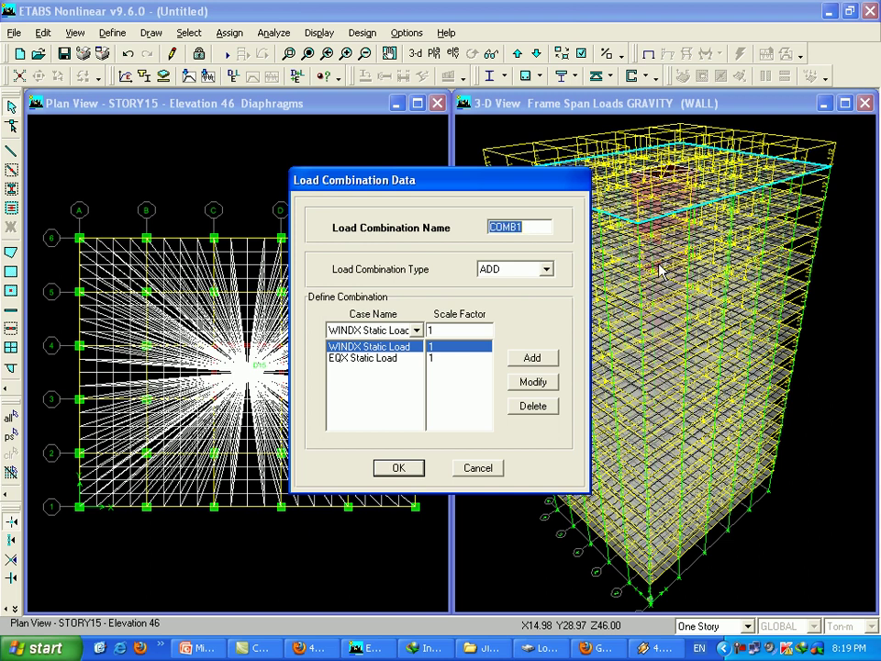
# Name the combination HFENVY, replacing WINDX with WINDY and EQX with EQY at factor 1.
pyautogui.write('HFE')
pyautogui.write('NVY')
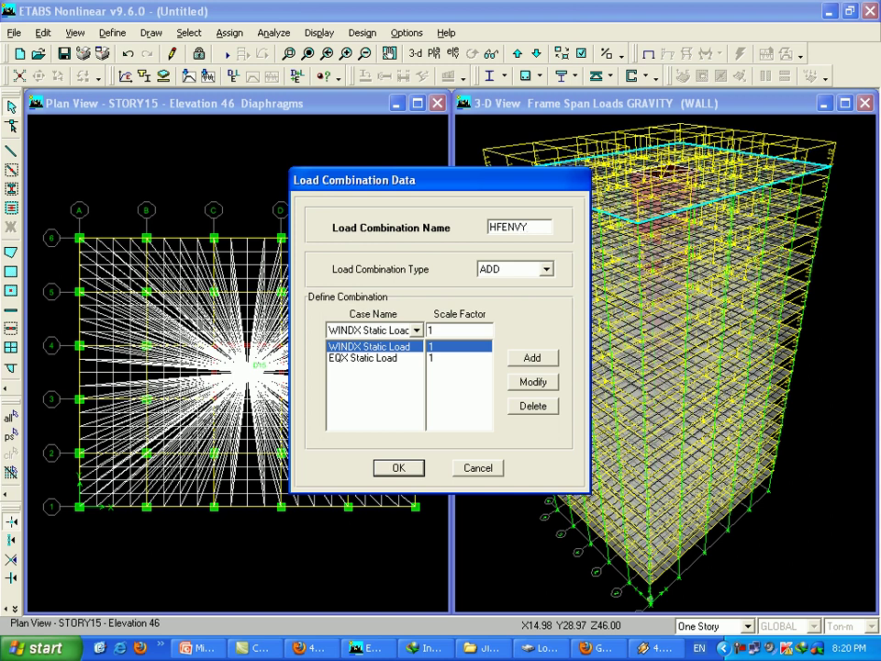
pyautogui.click(390, 331)
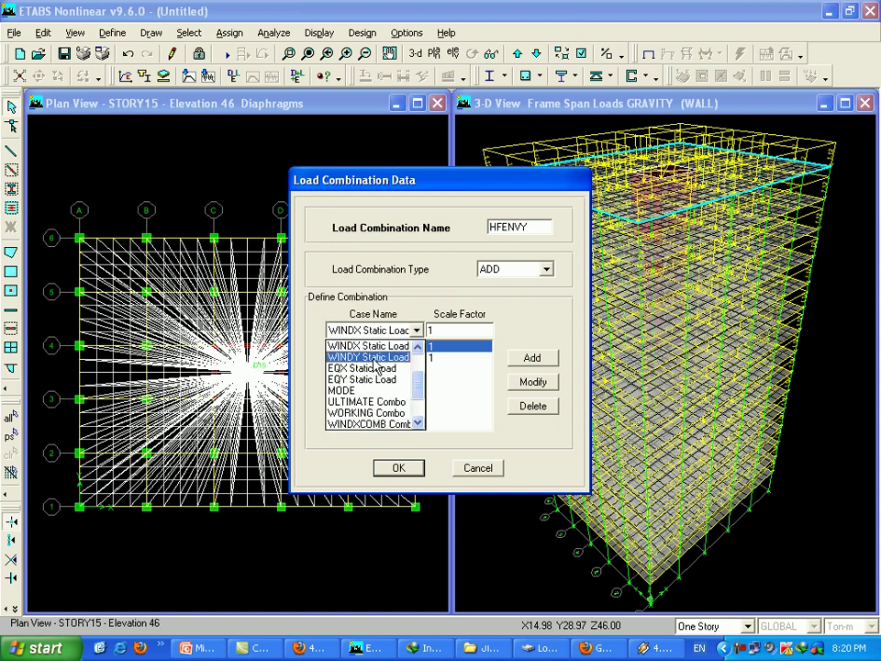
pyautogui.click(385, 358)
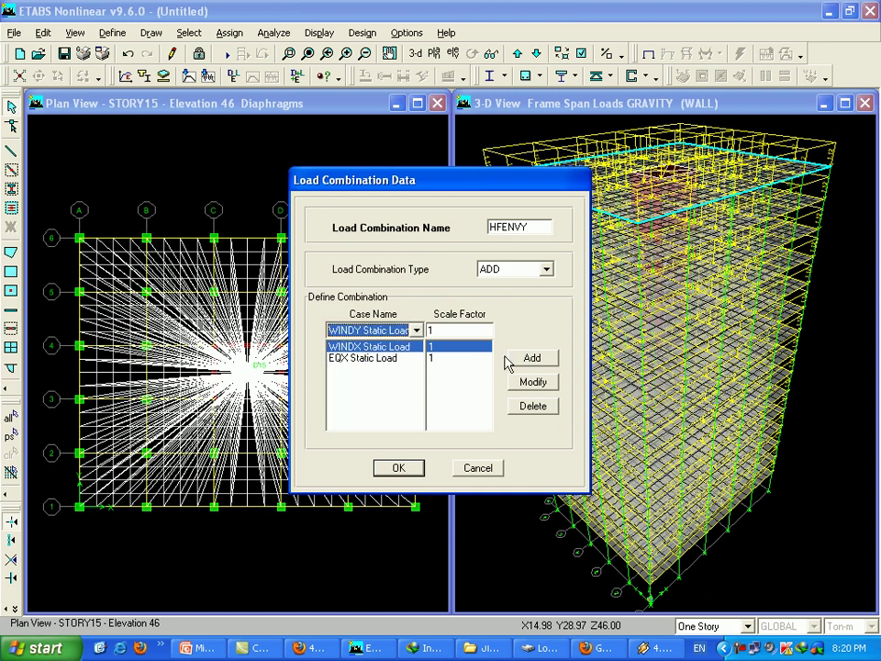
pyautogui.click(386, 332)
pyautogui.click(386, 332)
pyautogui.click(393, 357)
pyautogui.click(395, 331)
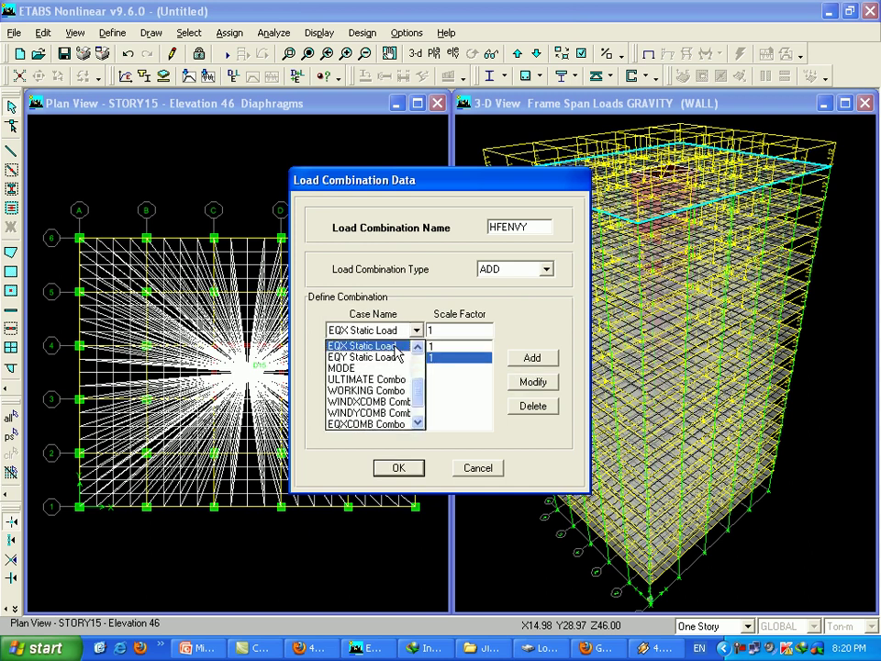
pyautogui.click(398, 356)
pyautogui.click(533, 381)
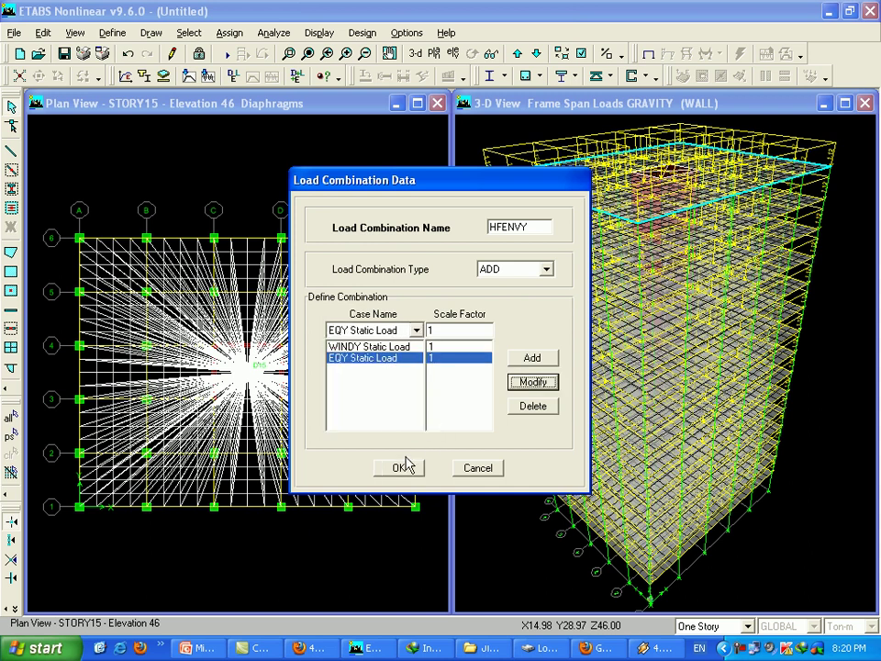
pyautogui.click(398, 467)
# Create a combination named HFXENVCOMB with type set to ENVE.
pyautogui.click(481, 292)
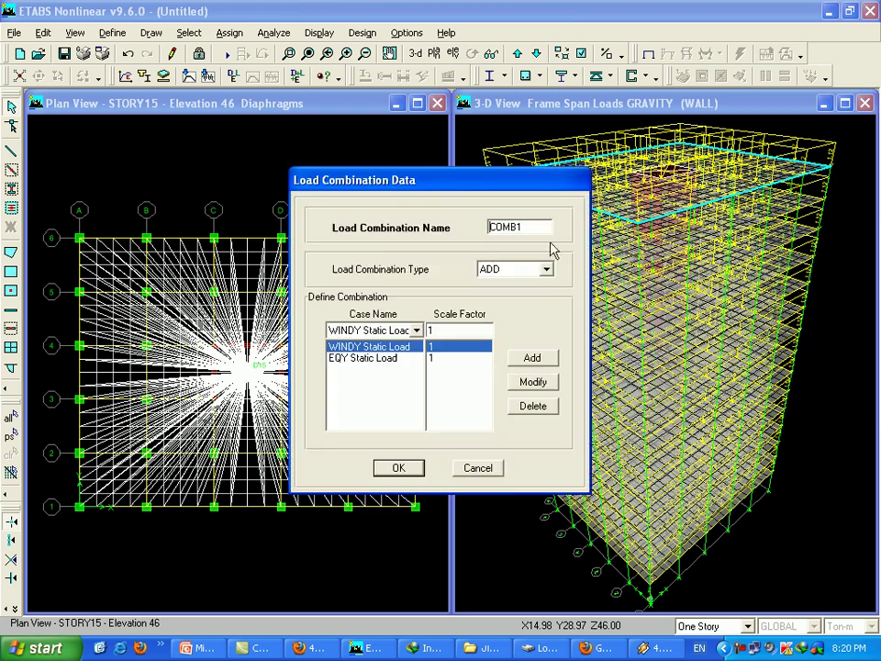
pyautogui.doubleClick(544, 225)
pyautogui.write('HF')
pyautogui.write('XE')
pyautogui.write('N')
pyautogui.write('B')
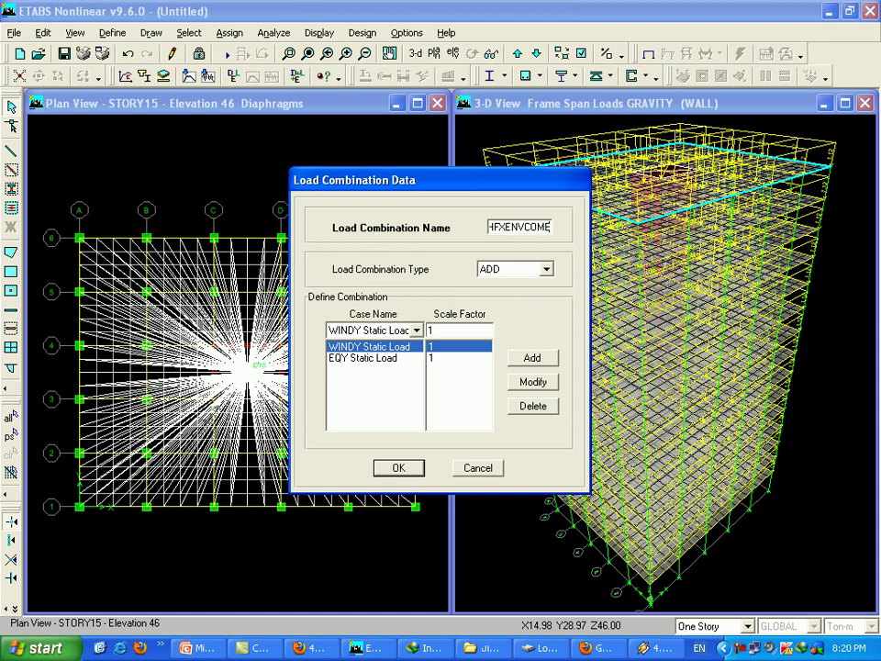
pyautogui.click(532, 268)
pyautogui.click(515, 296)
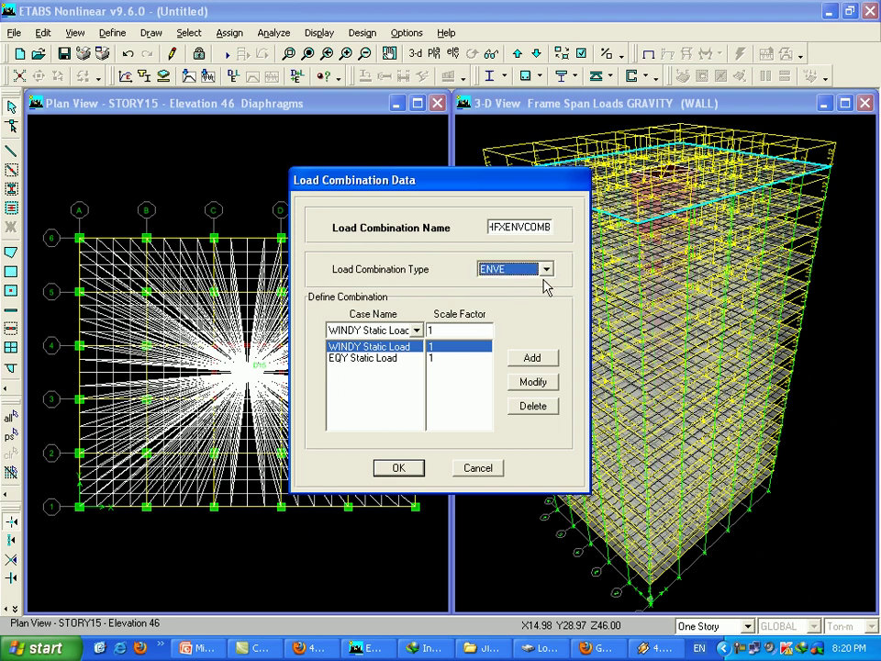
# Replace its cases with the WINDXCOMB and EQXCOMB combos, each at factor 1.
pyautogui.click(376, 332)
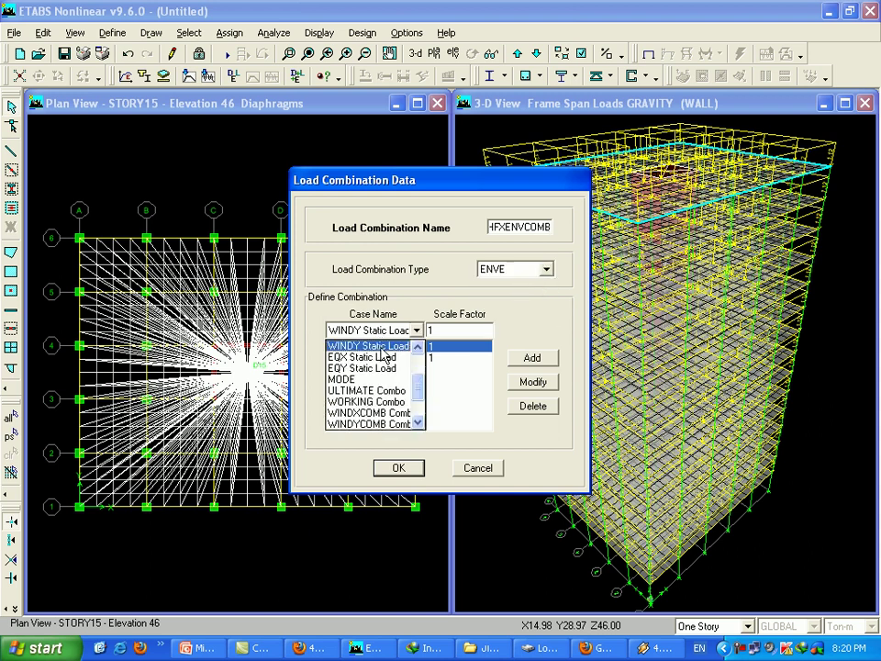
pyautogui.scroll(-1, 384, 404)
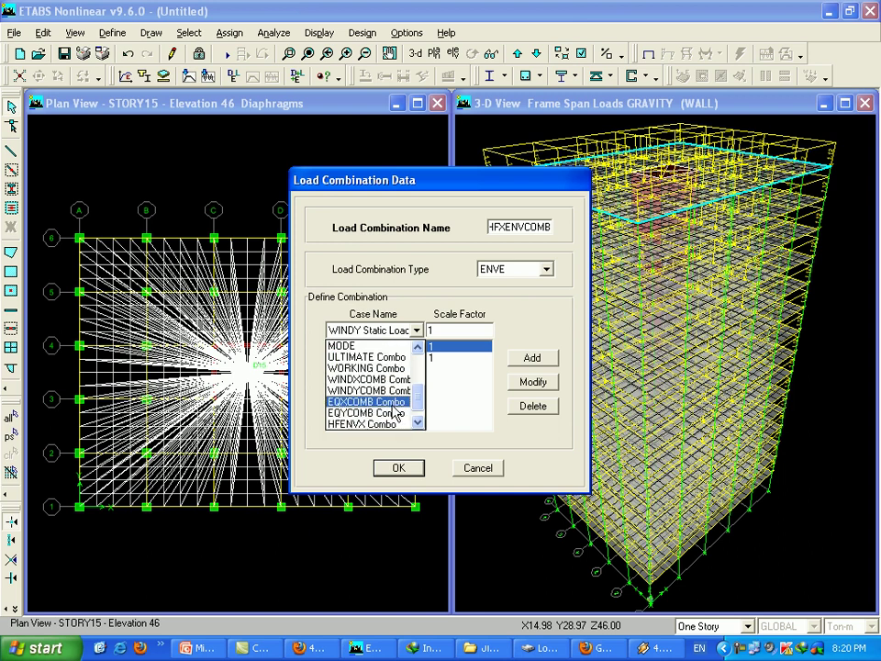
pyautogui.click(394, 406)
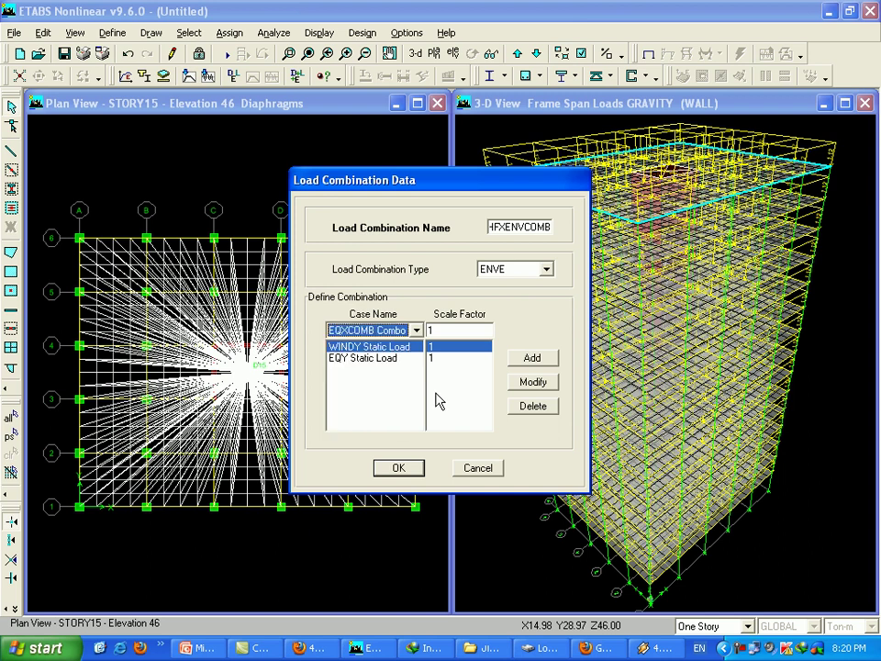
pyautogui.click(533, 381)
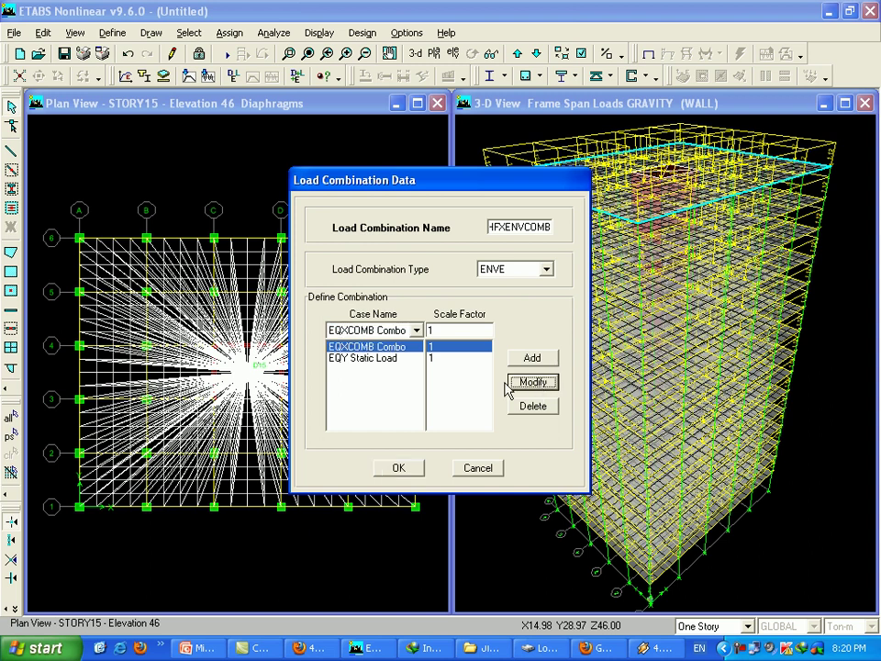
pyautogui.click(408, 331)
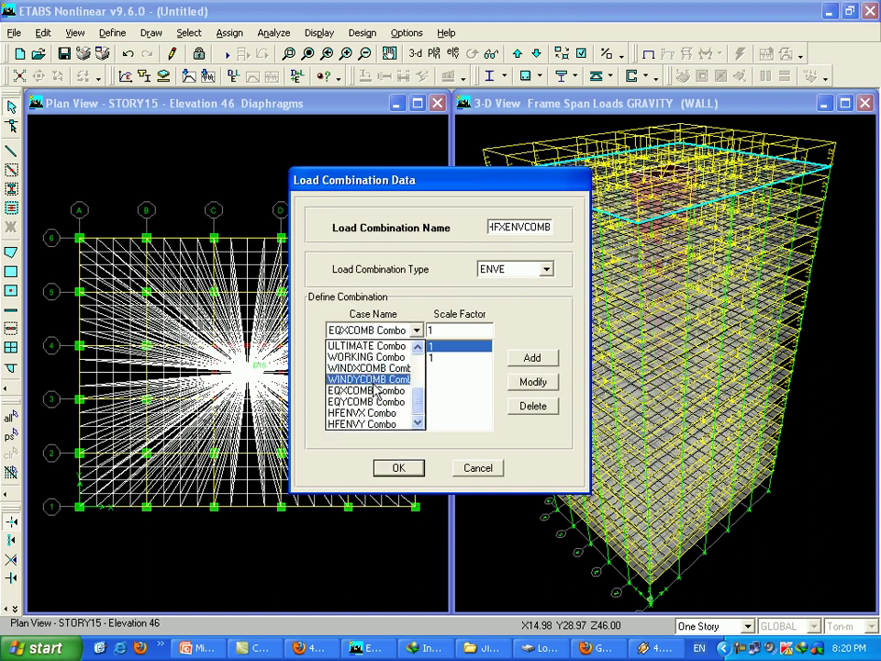
pyautogui.click(370, 368)
pyautogui.click(531, 382)
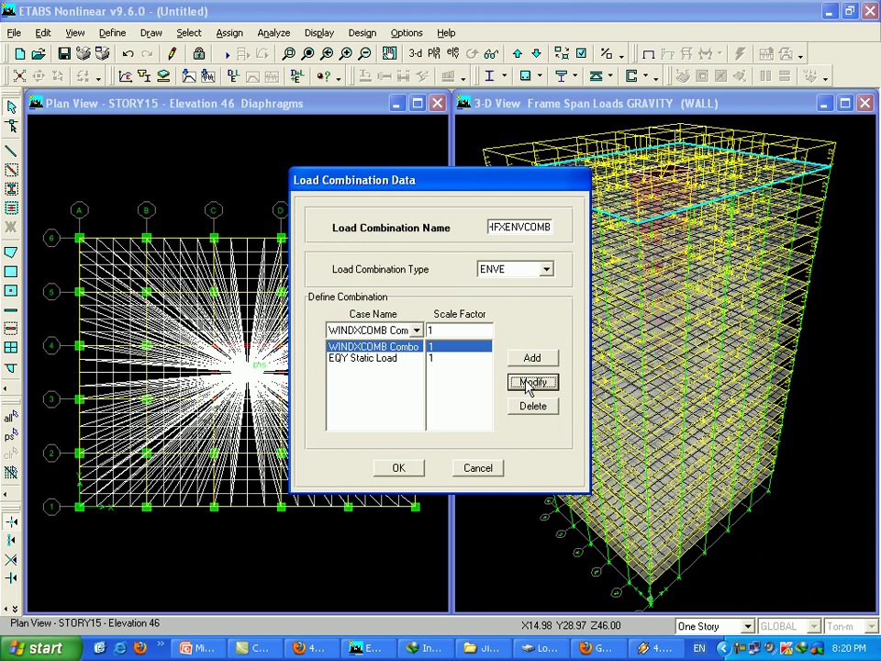
pyautogui.click(385, 358)
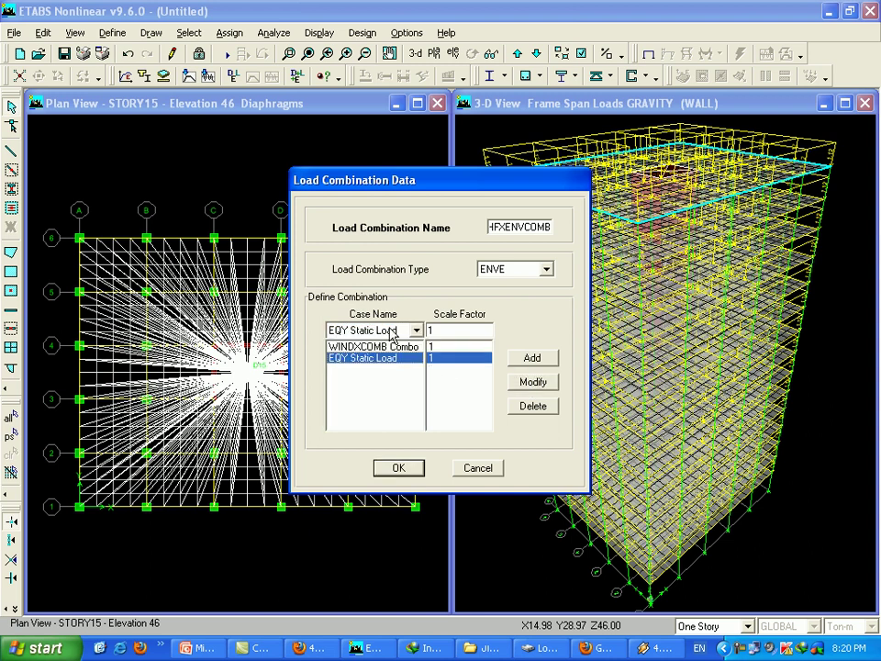
pyautogui.click(416, 331)
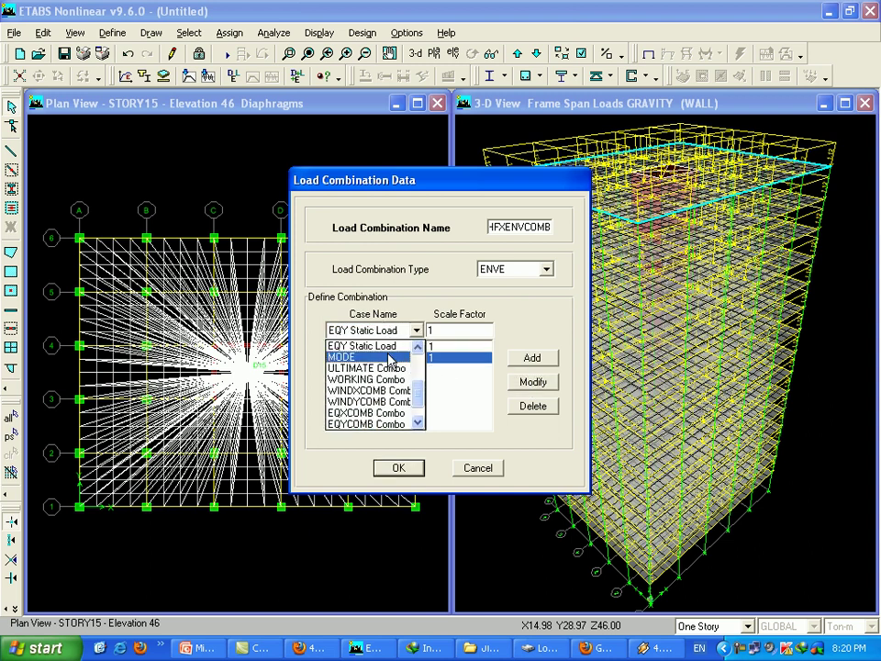
pyautogui.click(390, 415)
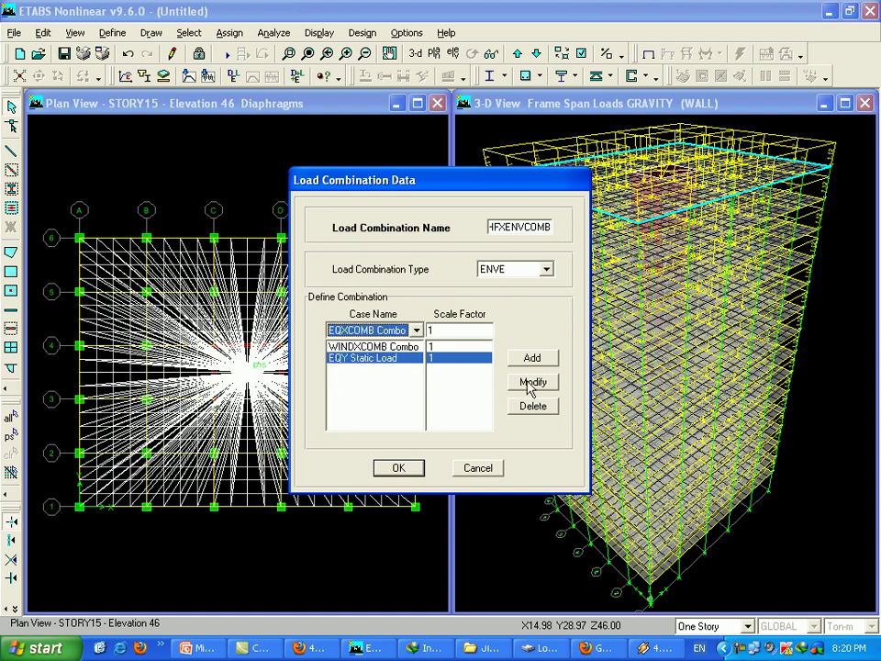
pyautogui.click(533, 382)
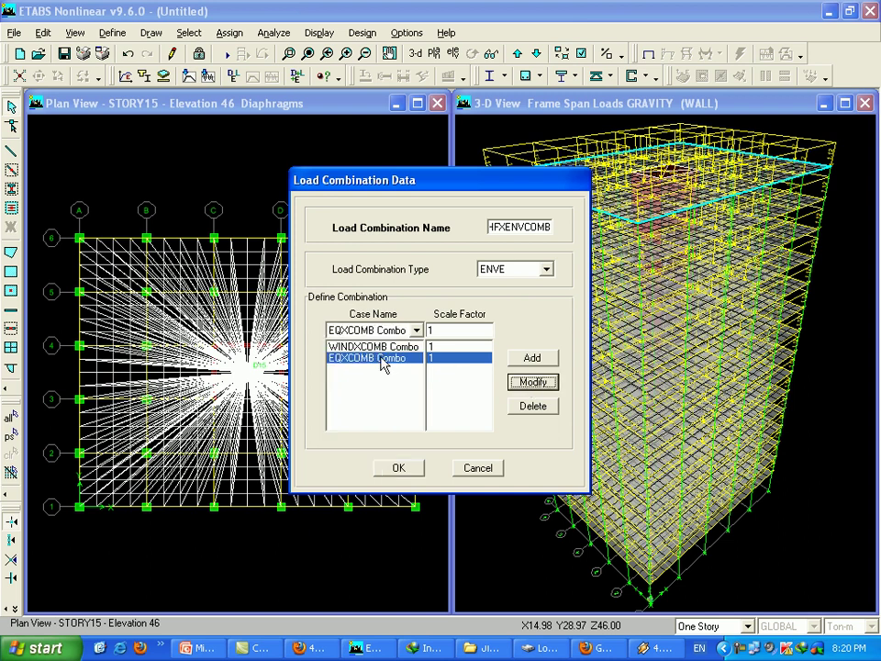
pyautogui.click(510, 227)
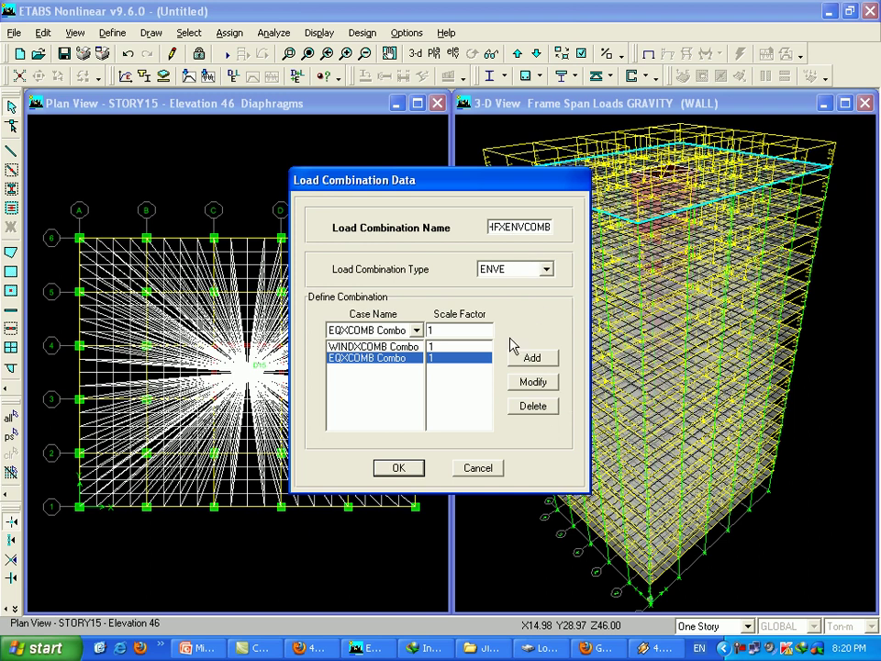
# Save HFXENVCOMB and change HFENVY's combination type to ENVE envelope.
pyautogui.click(398, 468)
pyautogui.click(343, 367)
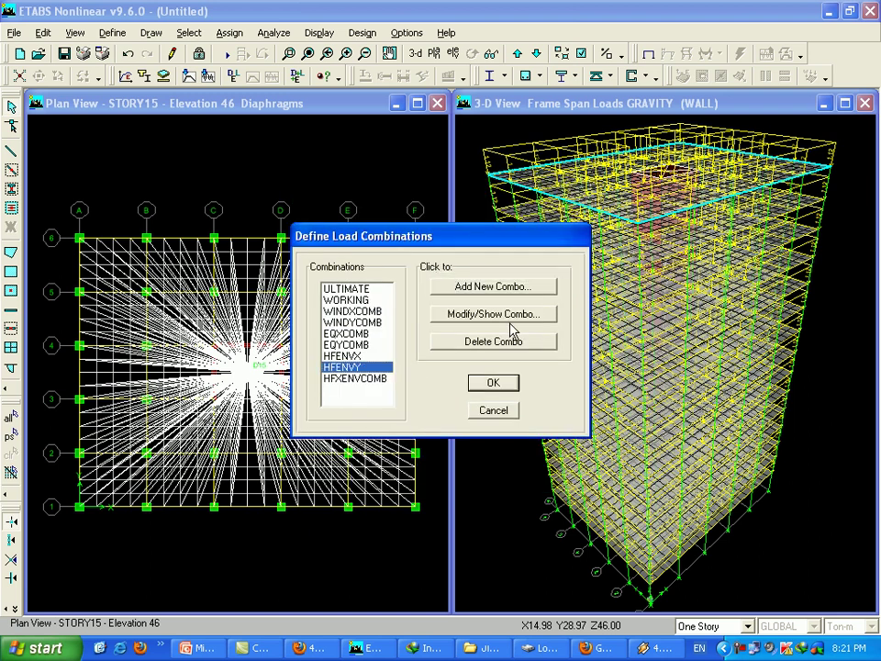
pyautogui.click(509, 318)
pyautogui.click(545, 270)
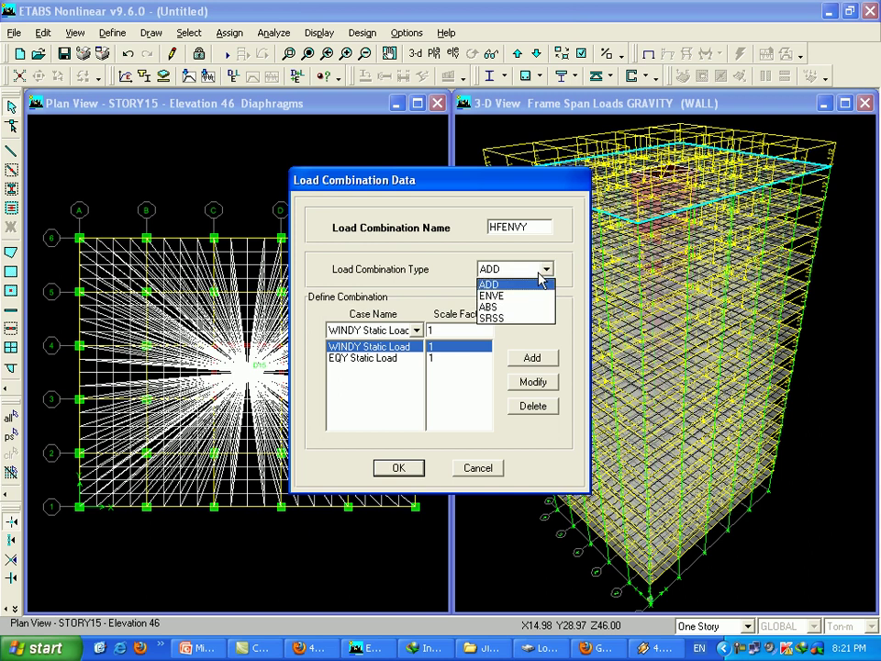
pyautogui.click(530, 295)
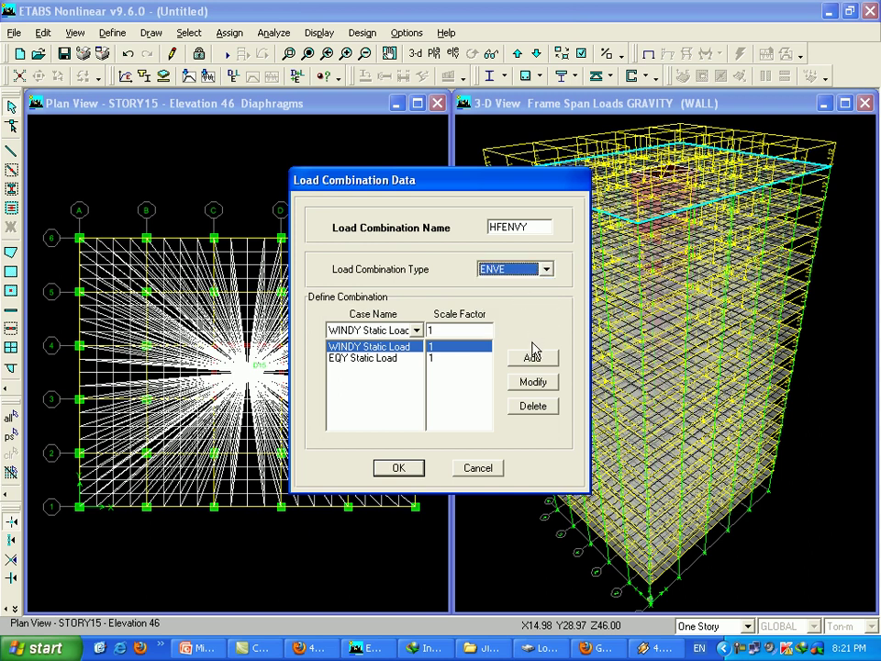
pyautogui.click(398, 468)
# Review the HFENVX and HFENVY definitions to confirm both are envelopes.
pyautogui.click(362, 355)
pyautogui.click(486, 315)
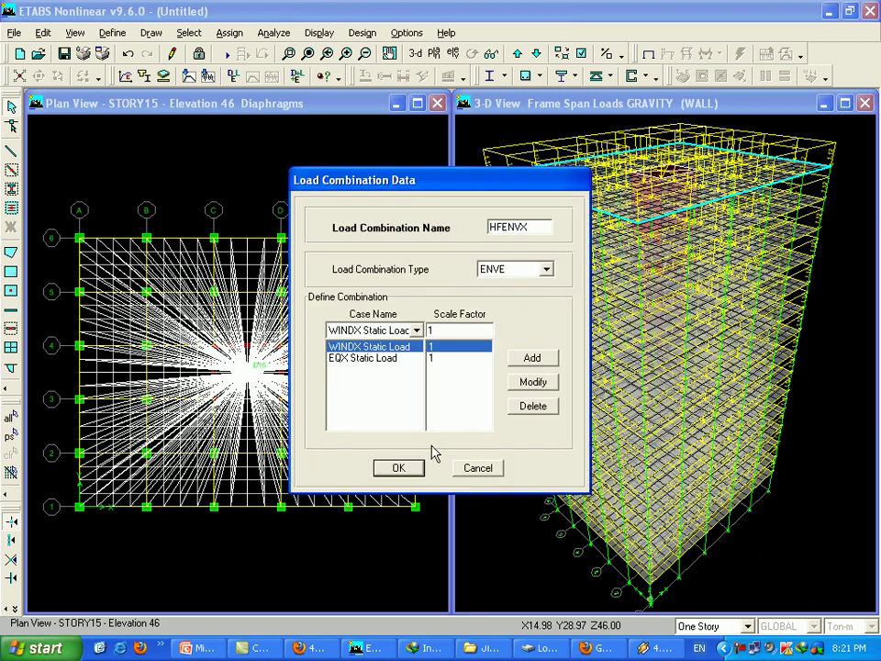
pyautogui.click(408, 468)
pyautogui.click(349, 366)
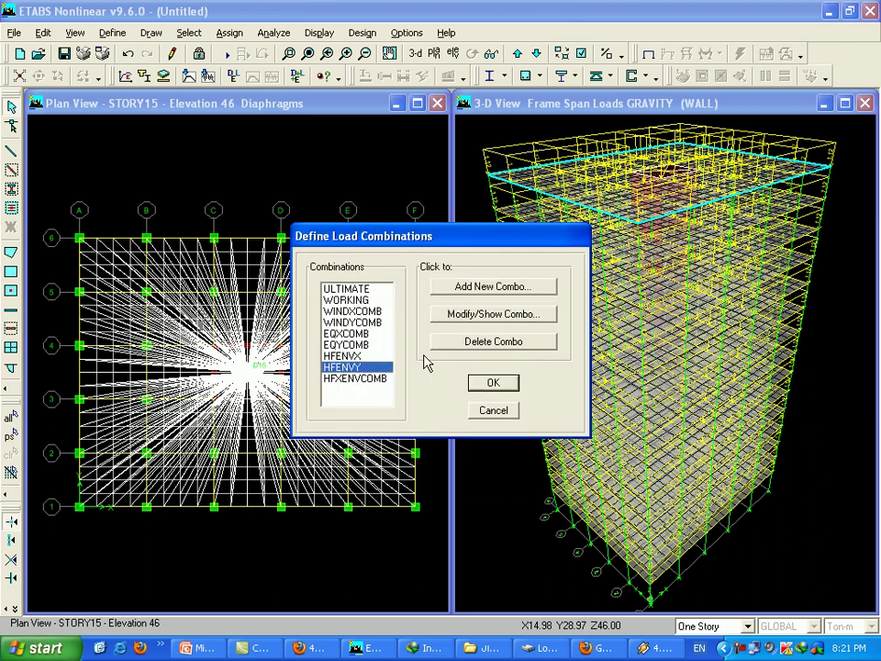
pyautogui.click(555, 313)
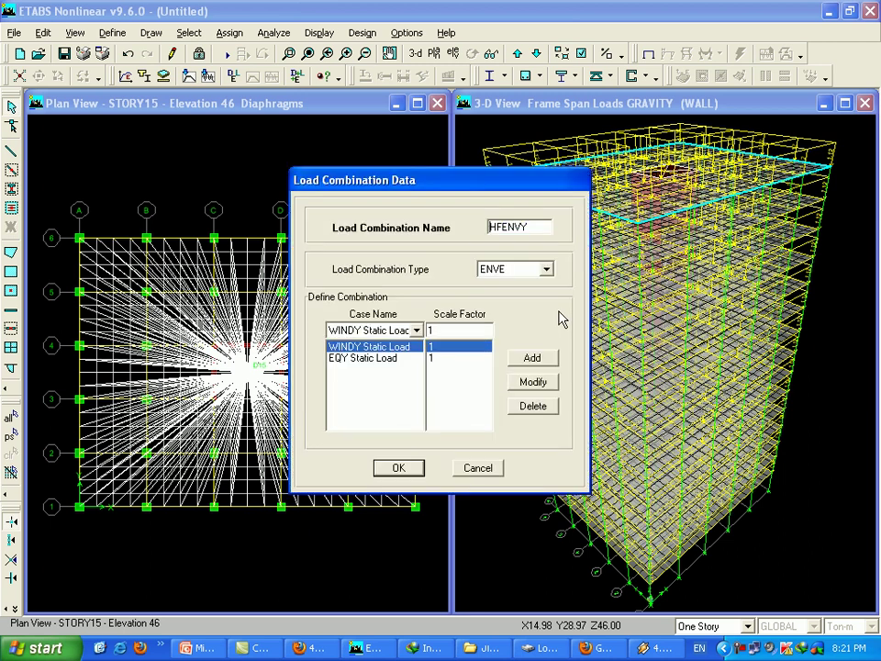
pyautogui.click(397, 468)
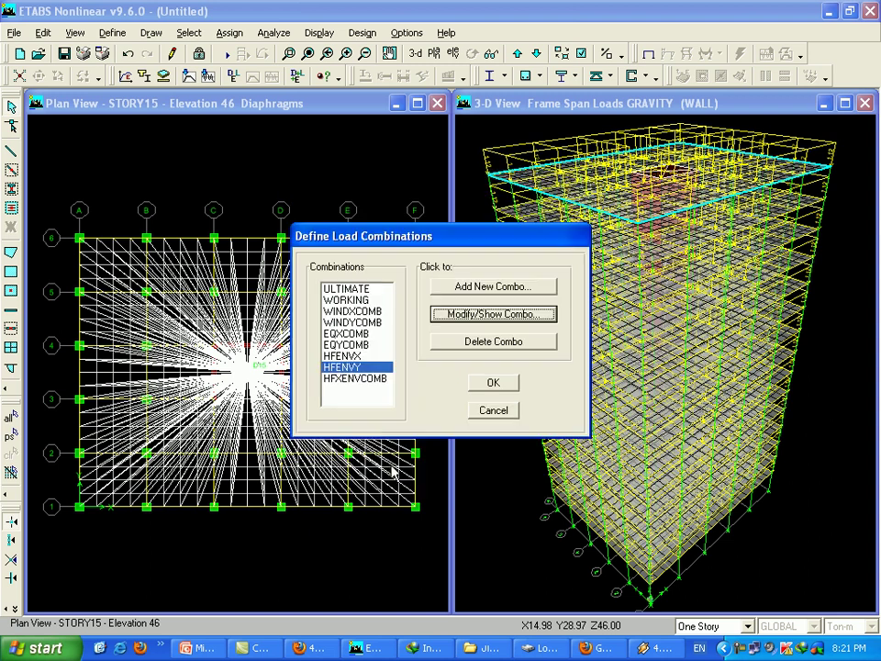
pyautogui.click(378, 378)
# Create a new ENVE-type combination named HFYENVCOMB.
pyautogui.click(493, 288)
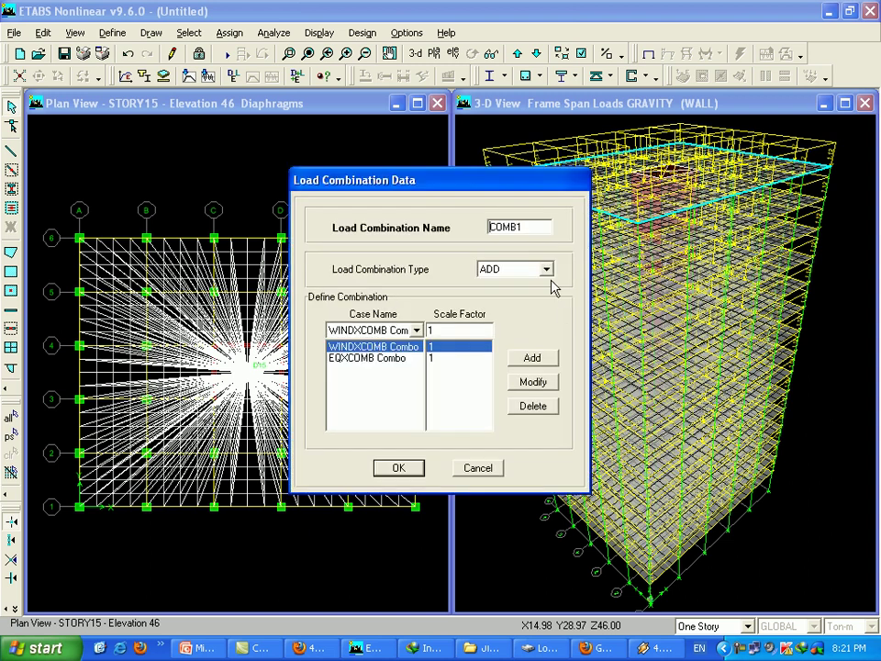
pyautogui.doubleClick(532, 229)
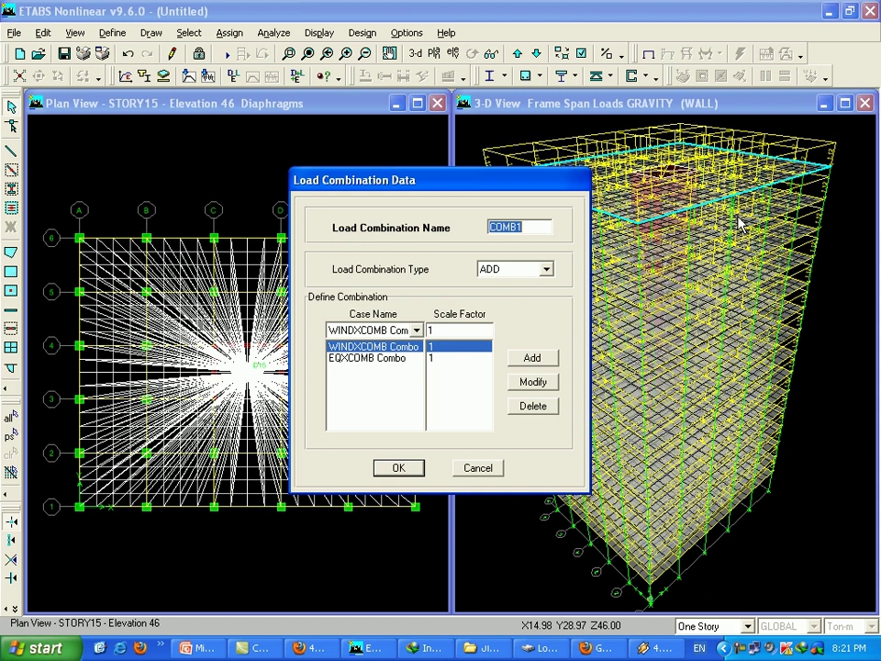
pyautogui.write('HF')
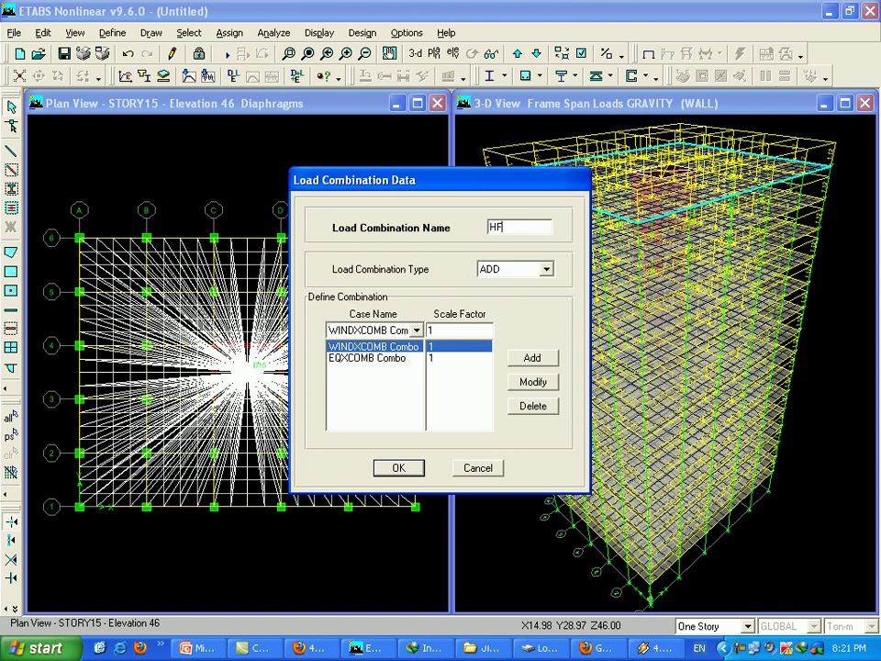
pyautogui.write('YENVCO')
pyautogui.write('MB')
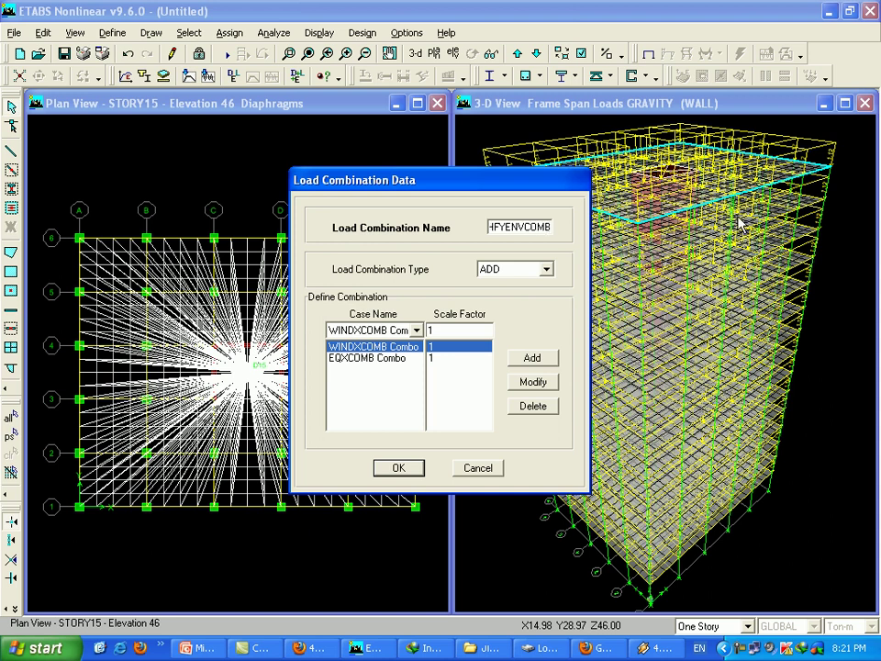
pyautogui.click(535, 270)
pyautogui.click(510, 292)
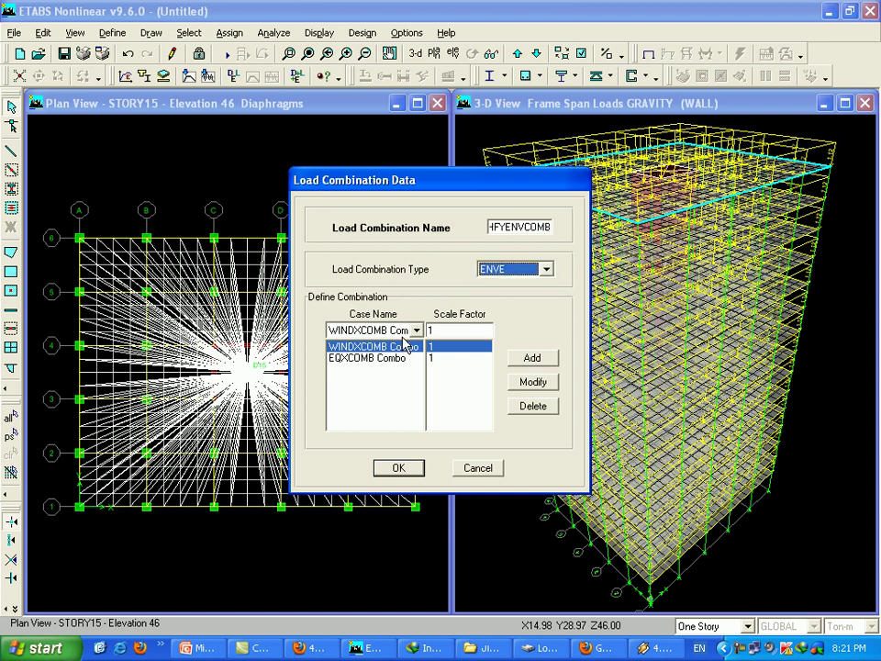
# Set its cases to EQYCOMB Combo and WINDYCOMB Combo, replacing the old rows, and save.
pyautogui.click(417, 331)
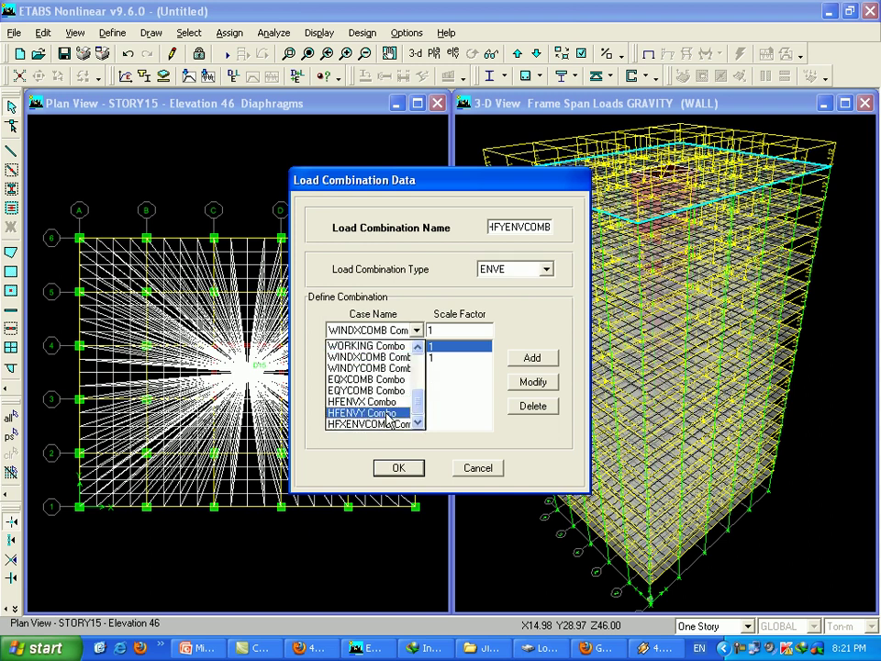
pyautogui.scroll(1, 387, 421)
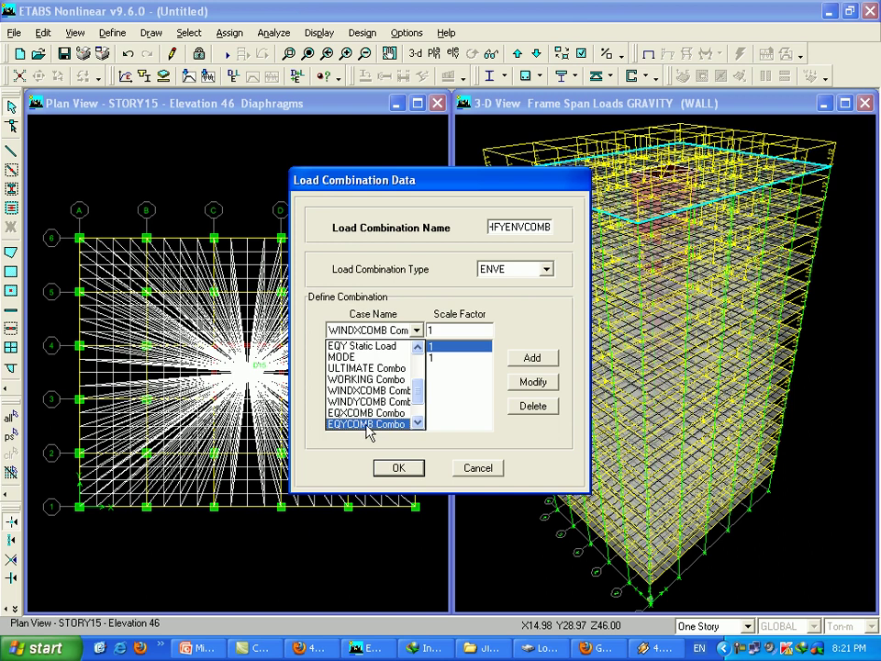
pyautogui.click(366, 426)
pyautogui.click(536, 383)
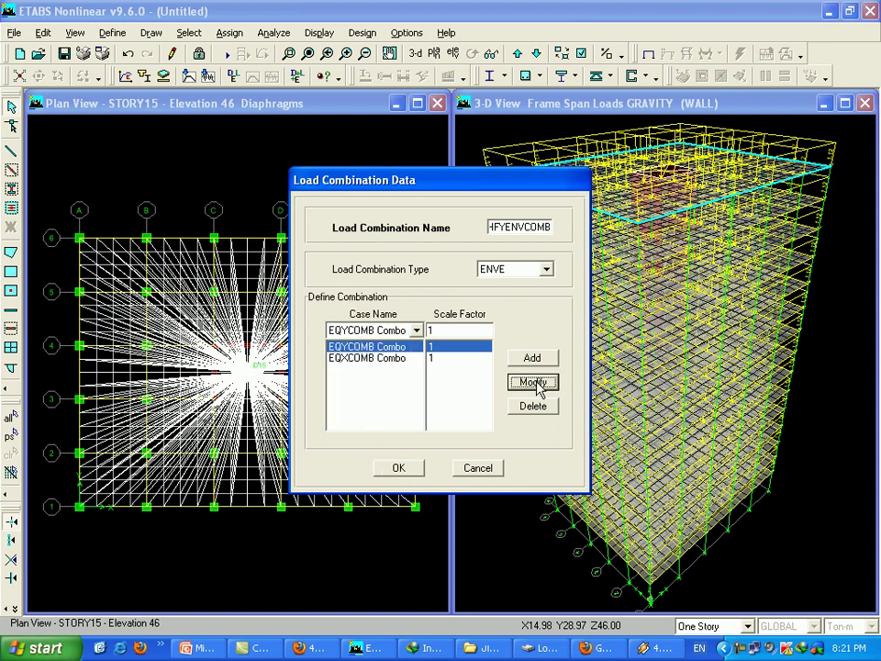
pyautogui.click(401, 359)
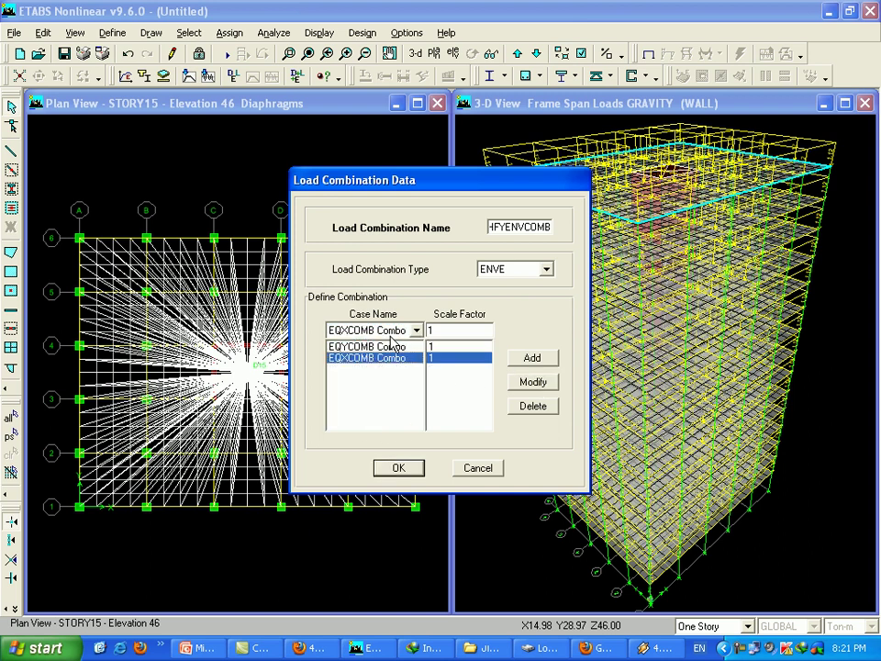
pyautogui.click(390, 335)
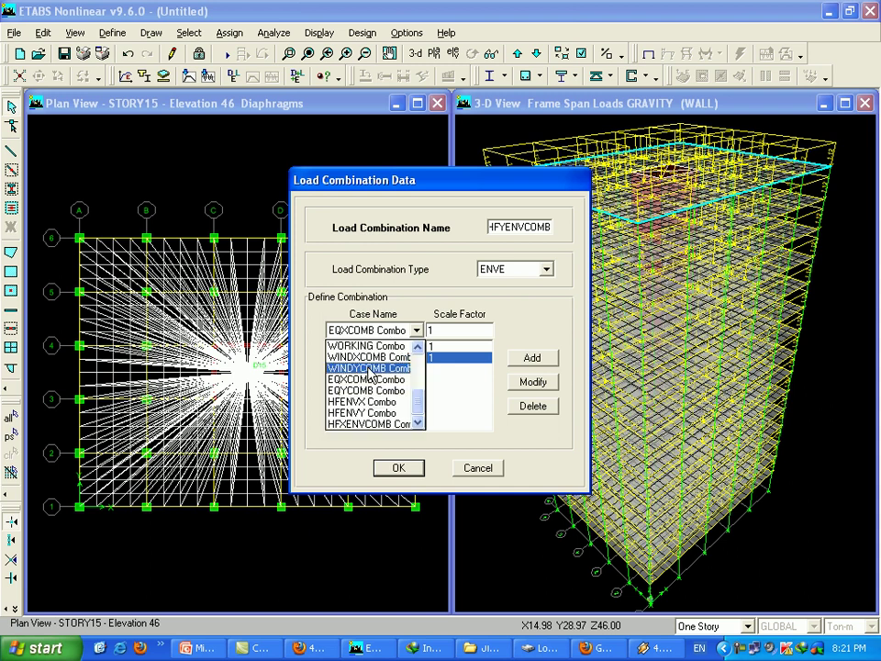
pyautogui.click(367, 366)
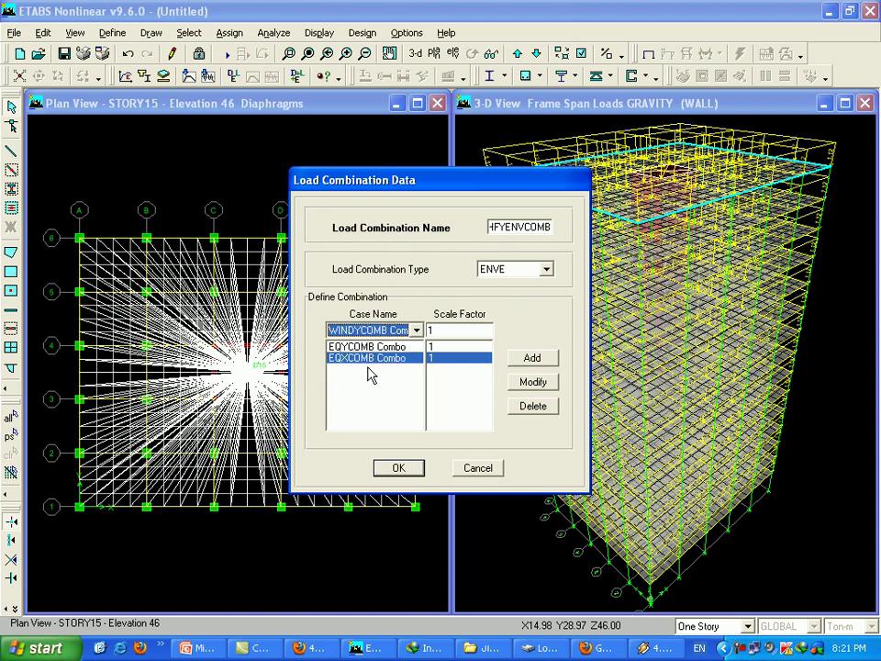
pyautogui.click(535, 385)
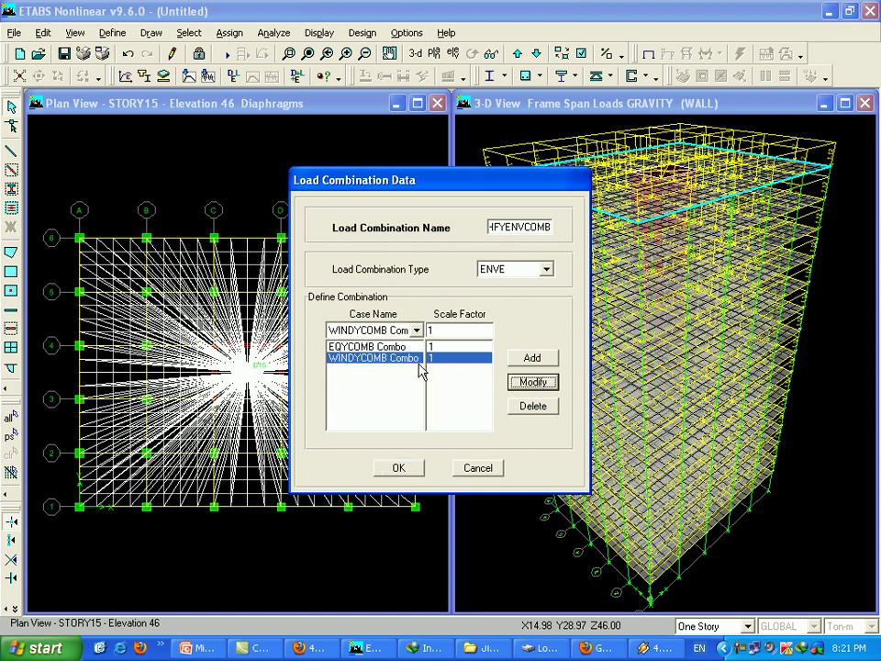
pyautogui.press('Return')
pyautogui.click(364, 374)
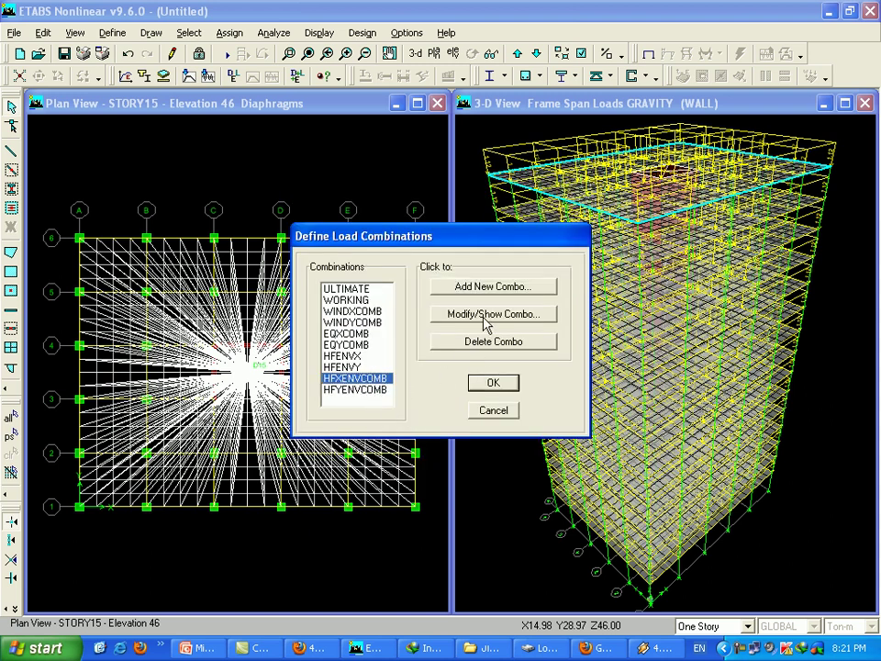
# Check HFXENVCOMB unchanged and close Define Load Combinations with all ten combinations.
pyautogui.click(438, 318)
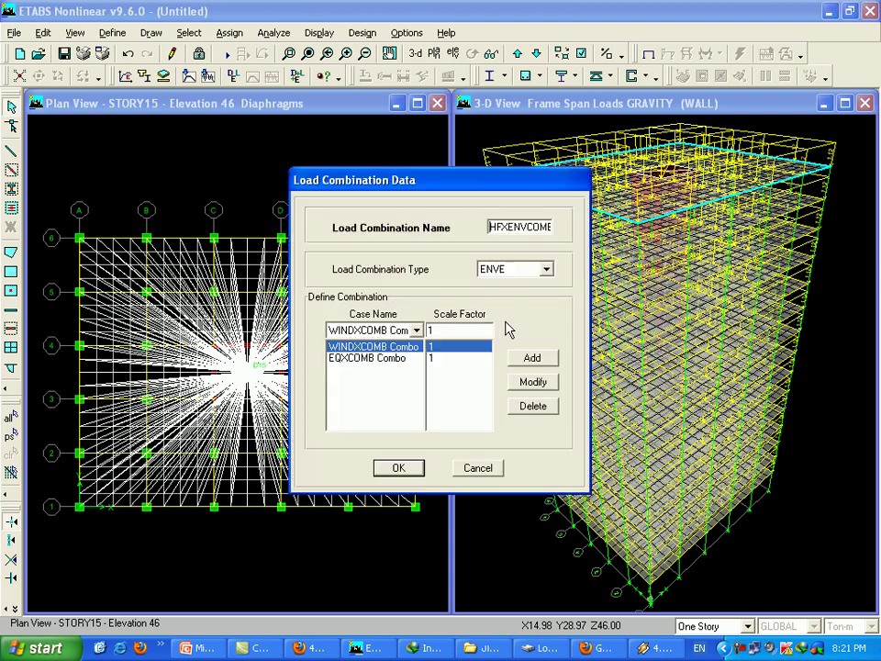
pyautogui.click(400, 468)
pyautogui.click(492, 384)
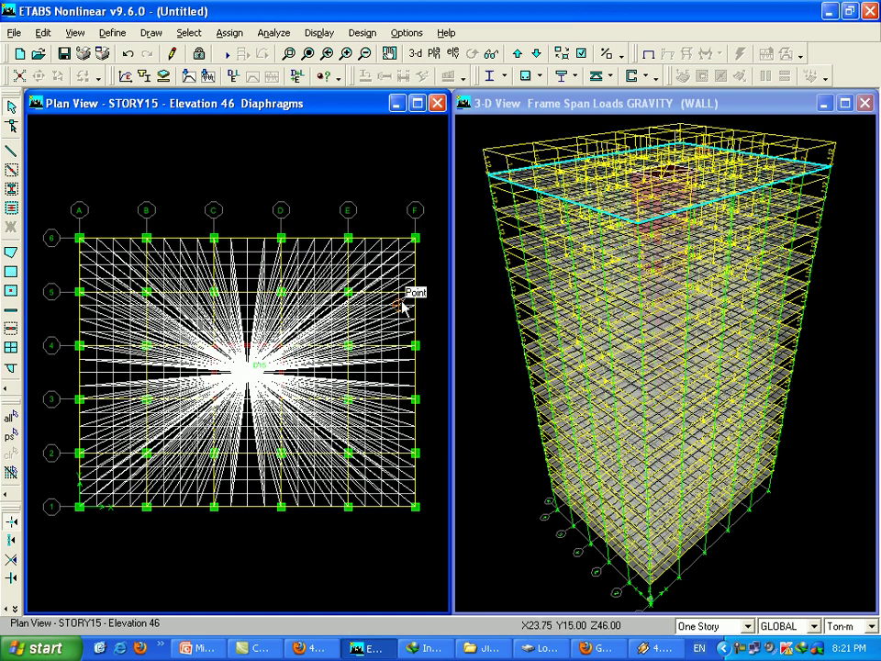